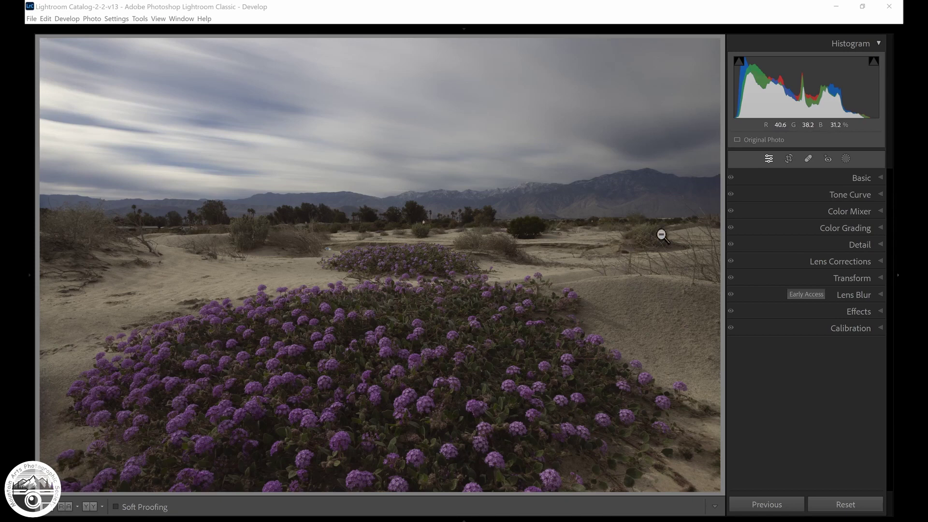
# - Set the photo's global Whites to +37 and Blacks to -19, using the clipping preview to judge the tonal range
pyautogui.click(804, 176)
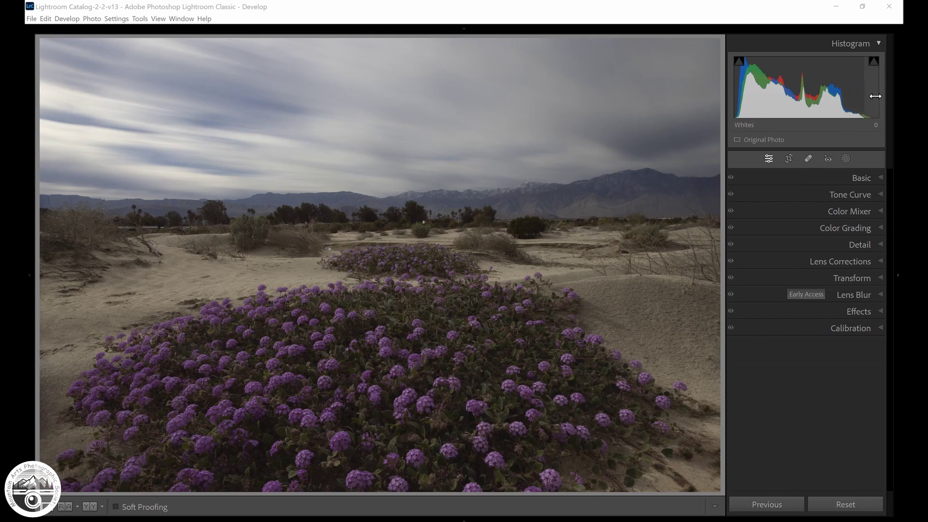
pyautogui.click(861, 178)
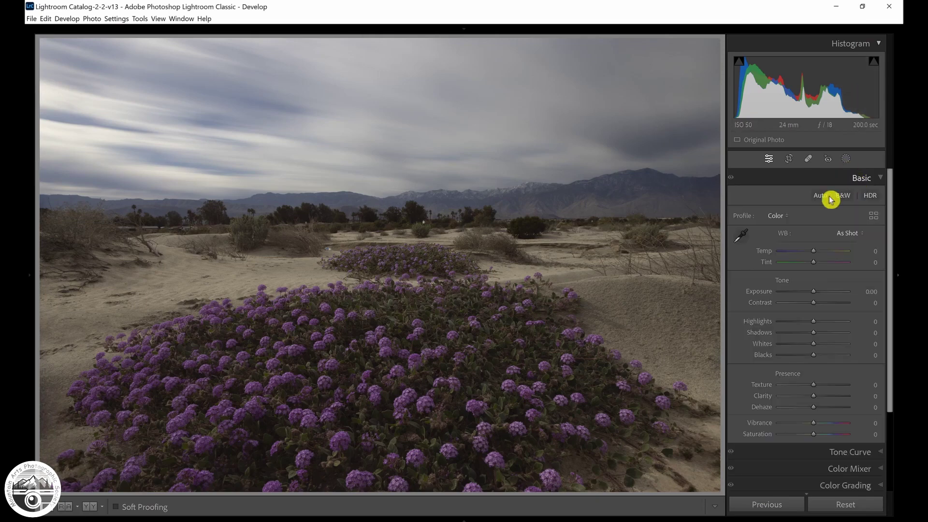
pyautogui.press('alt')
pyautogui.keyDown('alt'); pyautogui.click(816, 348); pyautogui.keyUp('alt')
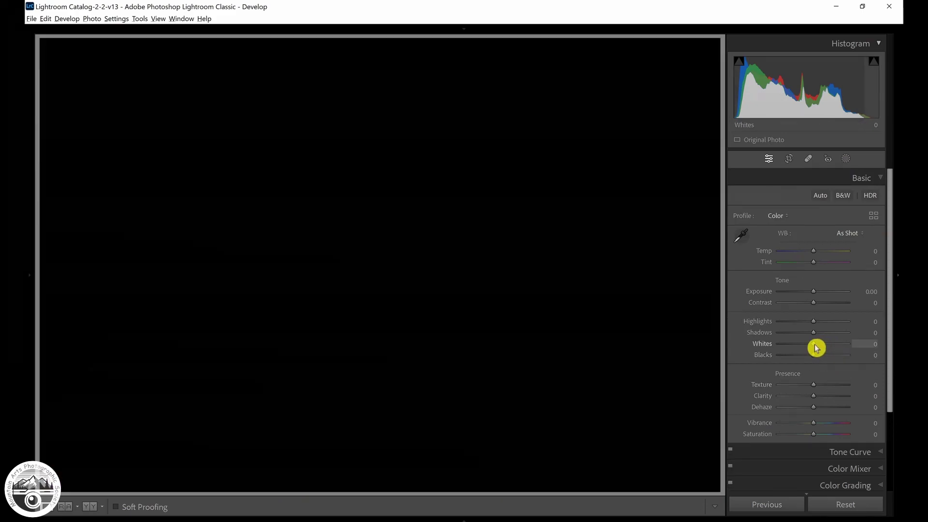
pyautogui.moveTo(818, 347)
pyautogui.mouseDown()
pyautogui.moveTo(837, 348)
pyautogui.moveTo(810, 358)
pyautogui.mouseUp()
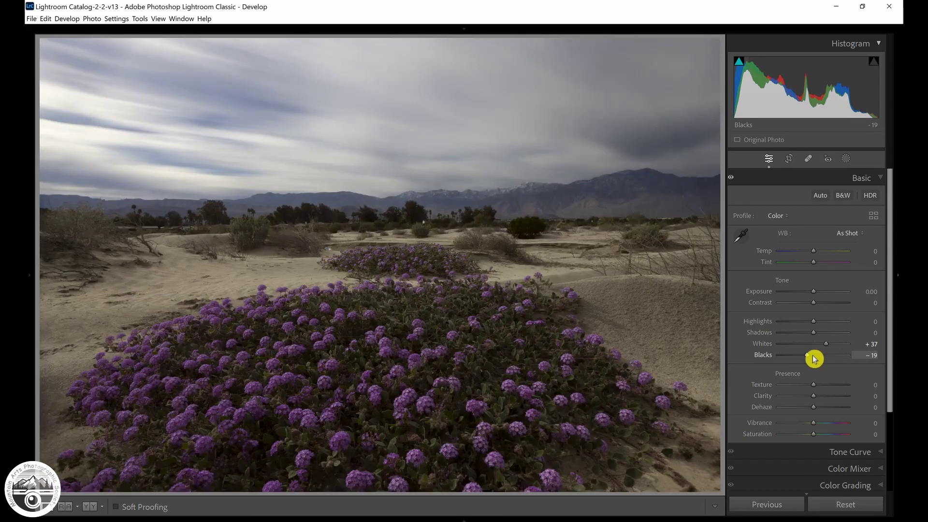
pyautogui.click(880, 181)
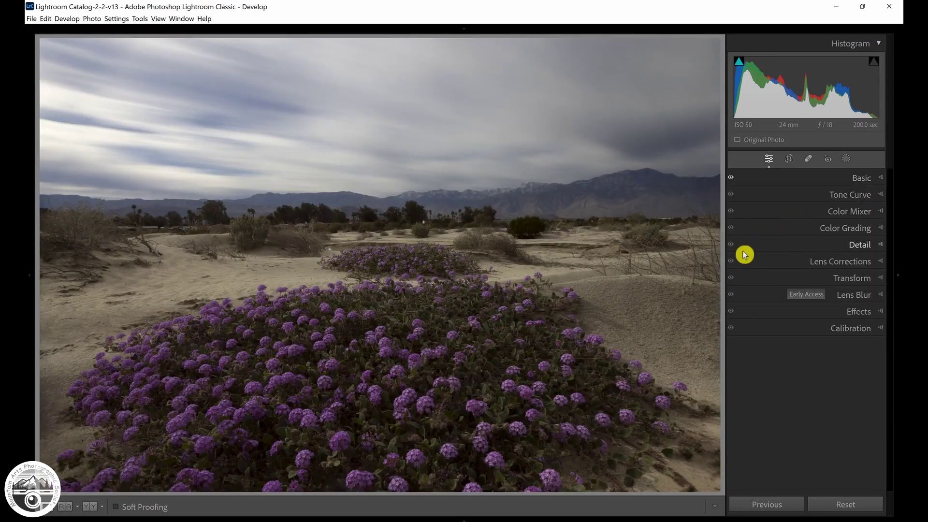
# - Reduce the HSL saturation of all eight colour channels, from Red through Magenta, to -100 to make the photo monochrome
pyautogui.click(835, 213)
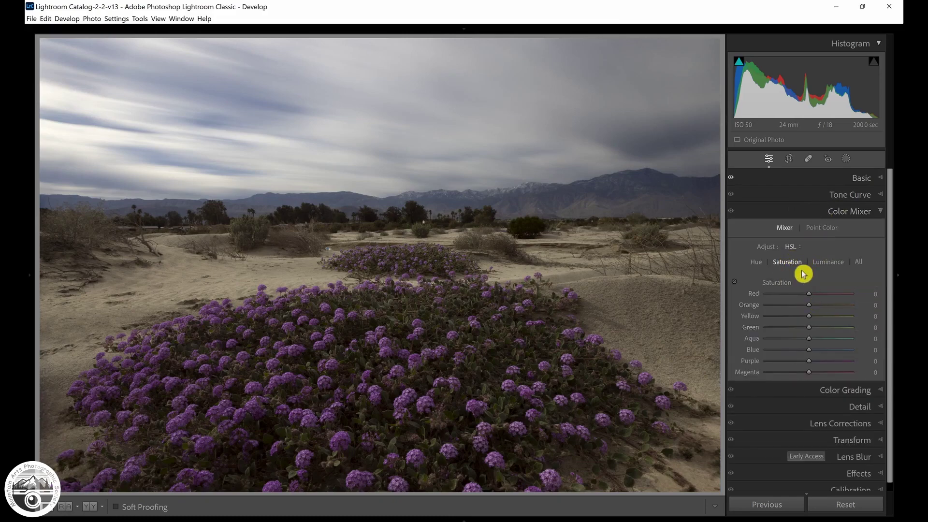
pyautogui.moveTo(810, 297); pyautogui.dragTo(746, 297)
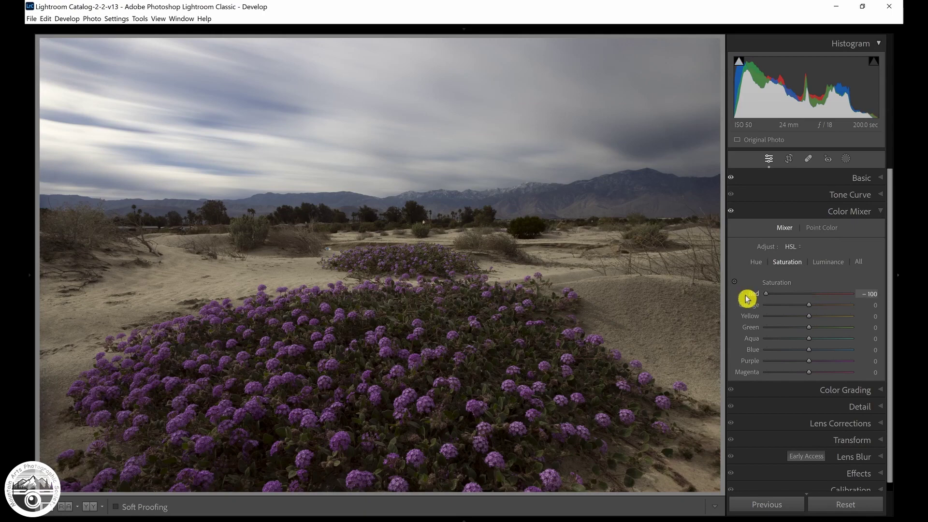
pyautogui.moveTo(809, 305); pyautogui.dragTo(739, 307)
pyautogui.moveTo(810, 318); pyautogui.dragTo(748, 319)
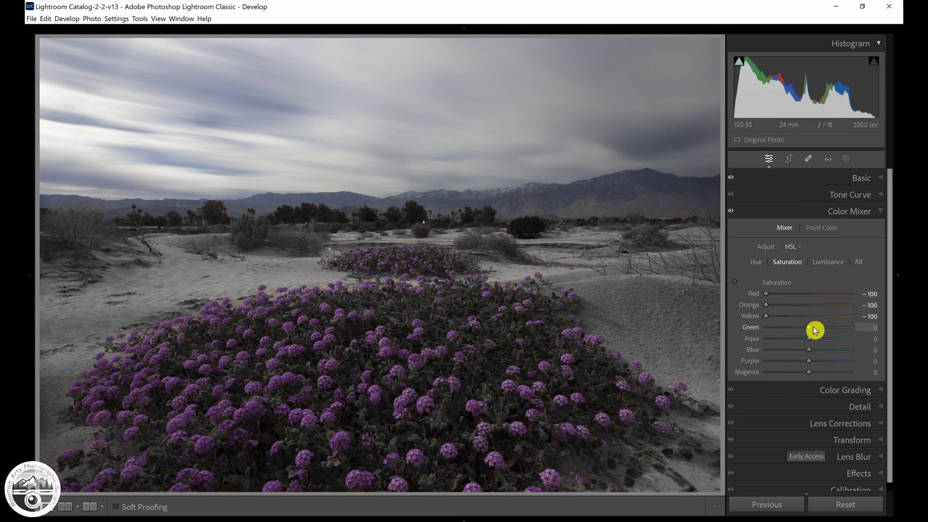
pyautogui.moveTo(814, 327); pyautogui.dragTo(737, 331)
pyautogui.moveTo(809, 343); pyautogui.dragTo(752, 341)
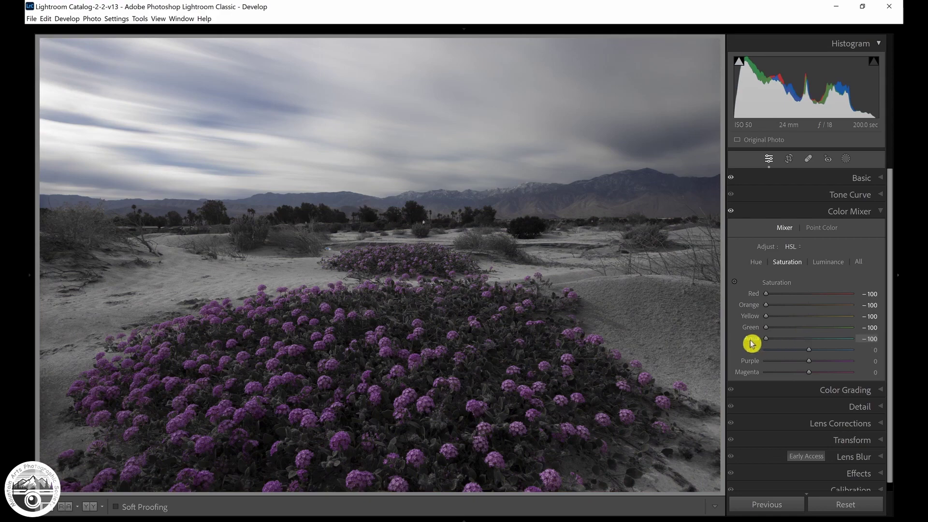
pyautogui.moveTo(812, 353); pyautogui.dragTo(734, 353)
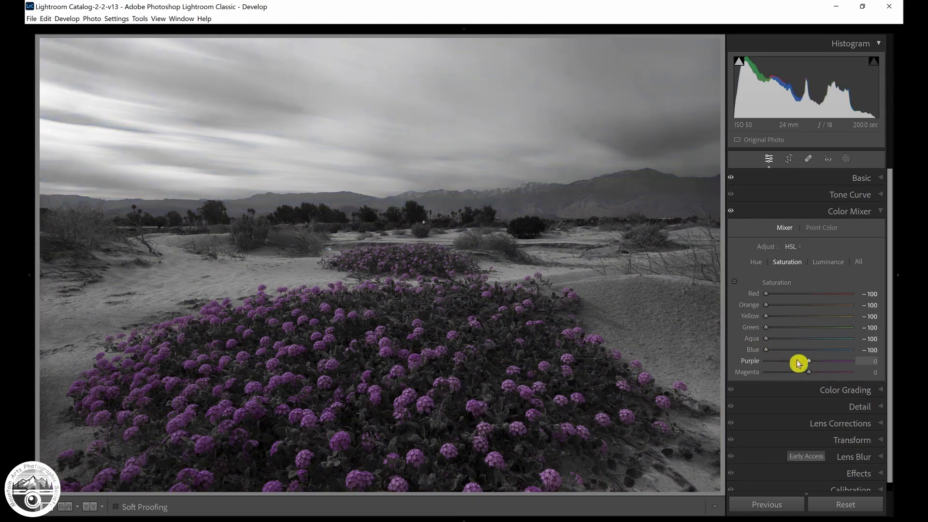
pyautogui.moveTo(810, 362); pyautogui.dragTo(725, 362)
pyautogui.moveTo(807, 379); pyautogui.dragTo(720, 364)
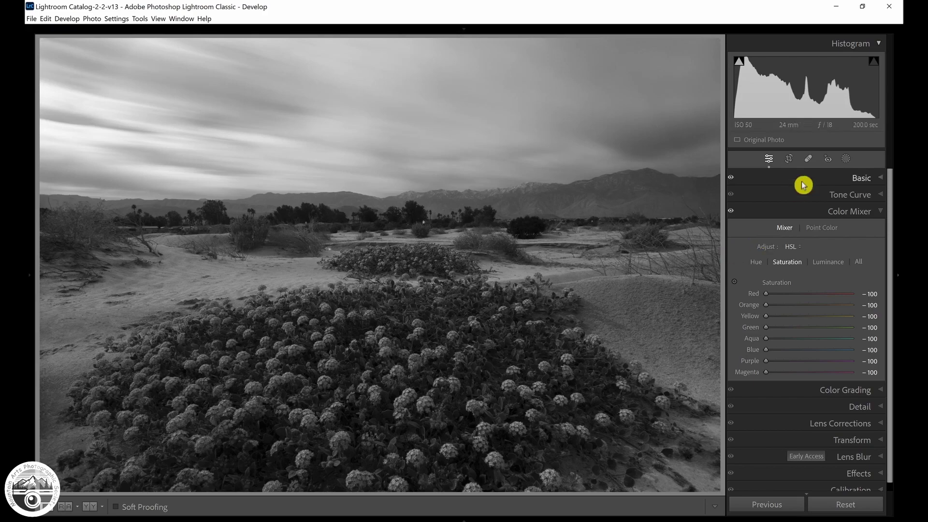
# - Add a wide radial gradient mask over the large foreground flower patch and fit its ellipse to the flowers
pyautogui.click(846, 160)
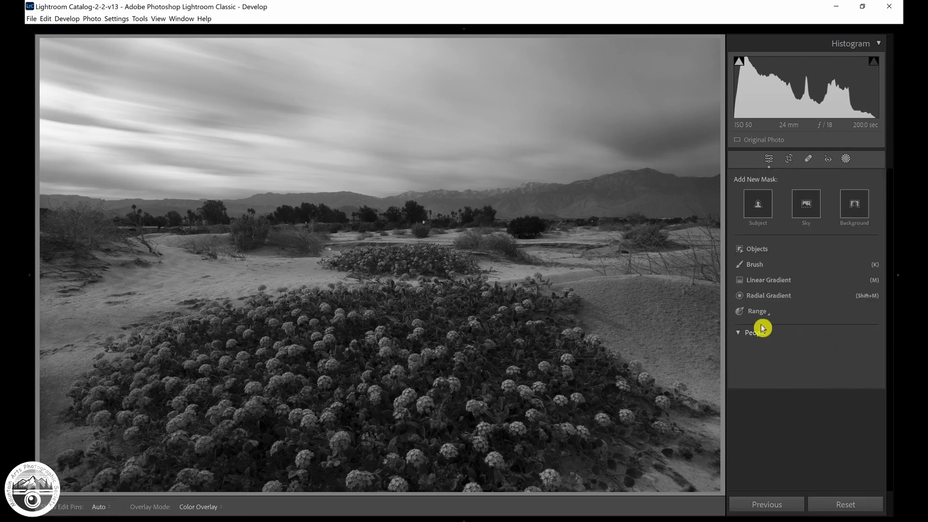
pyautogui.click(749, 296)
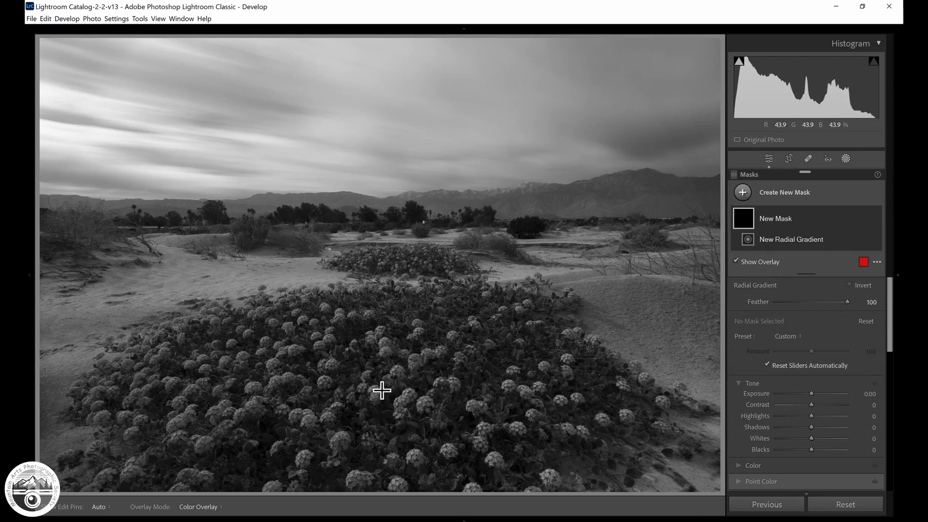
pyautogui.moveTo(370, 386); pyautogui.dragTo(683, 276)
pyautogui.moveTo(370, 385); pyautogui.dragTo(376, 396)
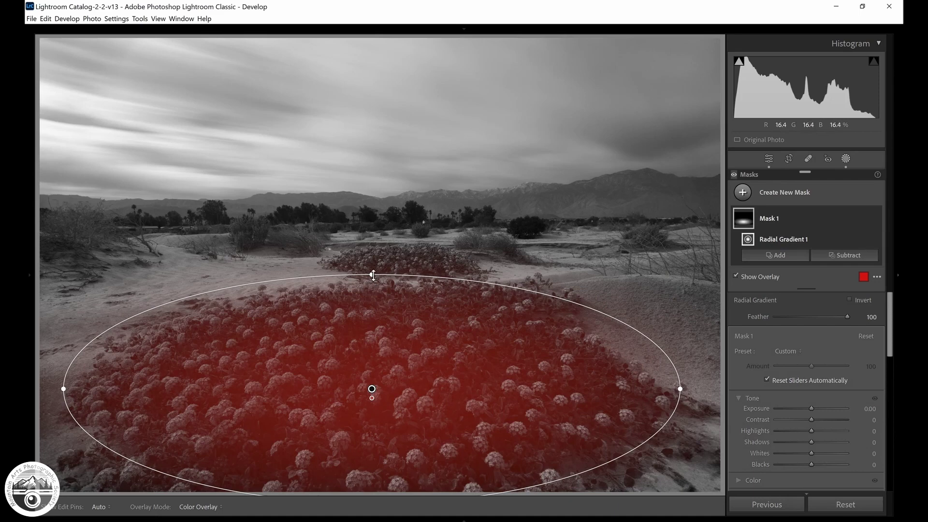
pyautogui.moveTo(372, 275); pyautogui.dragTo(373, 270)
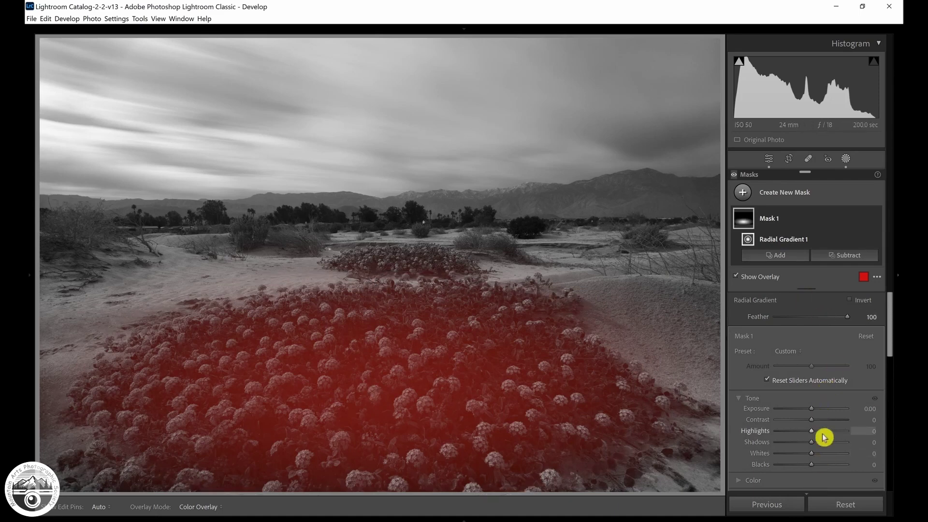
# - Set the foreground flower mask's Whites to 97, Blacks to -3 and Clarity to 53
pyautogui.moveTo(895, 343); pyautogui.dragTo(894, 360)
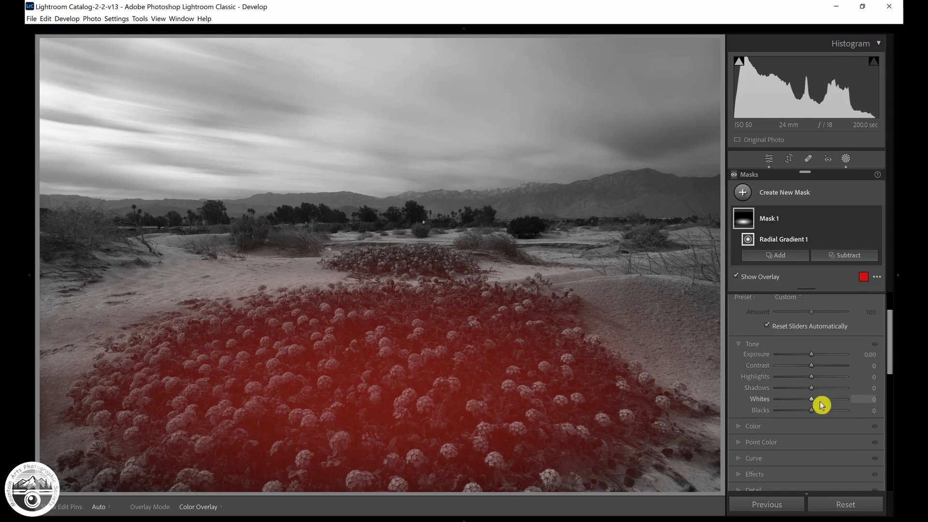
pyautogui.moveTo(812, 403)
pyautogui.mouseDown()
pyautogui.moveTo(849, 403)
pyautogui.moveTo(791, 412)
pyautogui.moveTo(811, 412)
pyautogui.mouseUp()
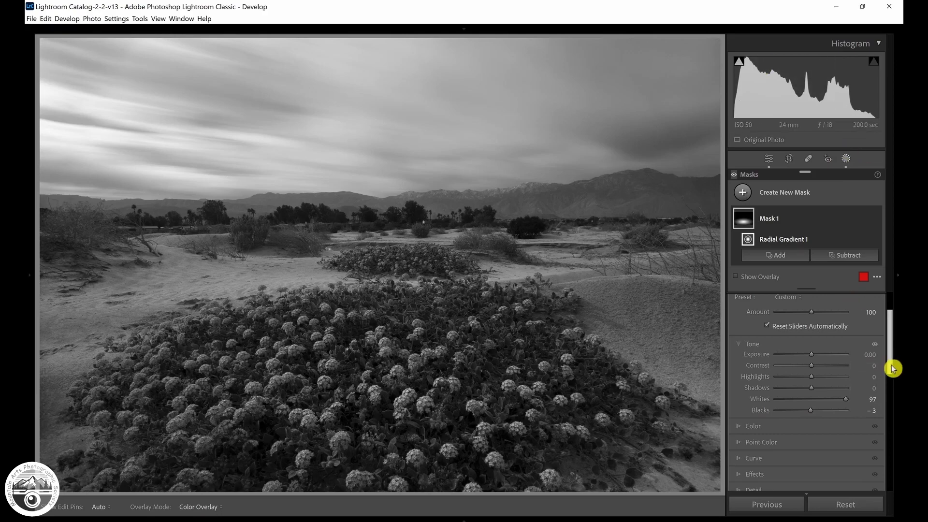
pyautogui.moveTo(893, 369); pyautogui.dragTo(893, 379)
pyautogui.click(793, 436)
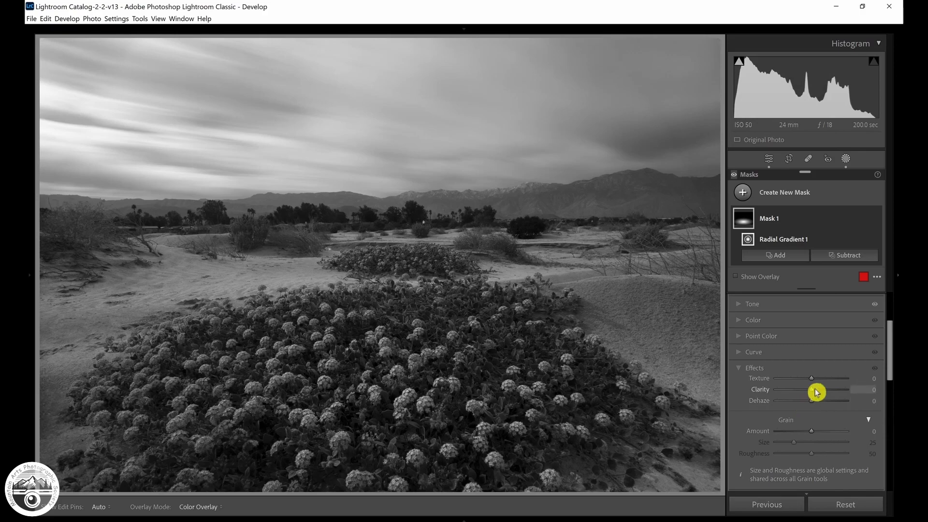
pyautogui.moveTo(817, 393); pyautogui.dragTo(835, 393)
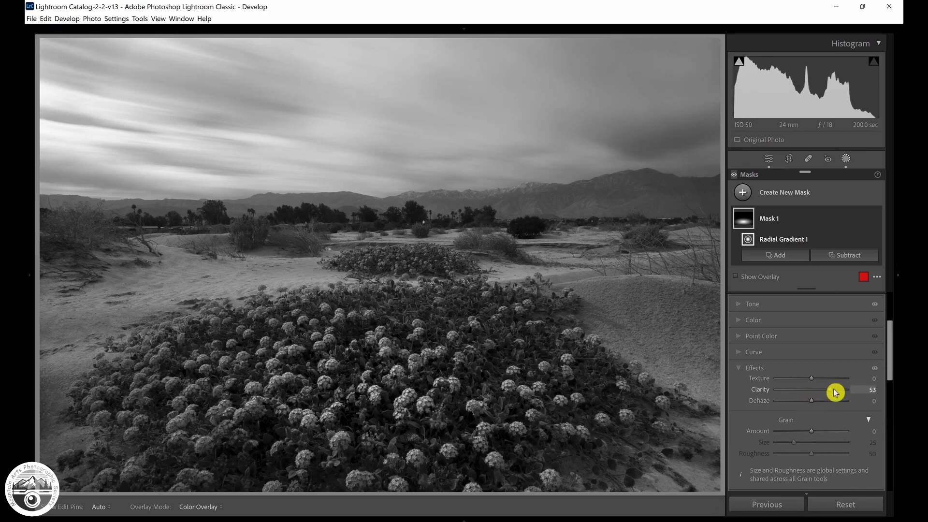
# - Set the foreground flower mask's Exposure to 1.07 and slightly reduce the height of its ellipse
pyautogui.scroll(3, 818, 328)
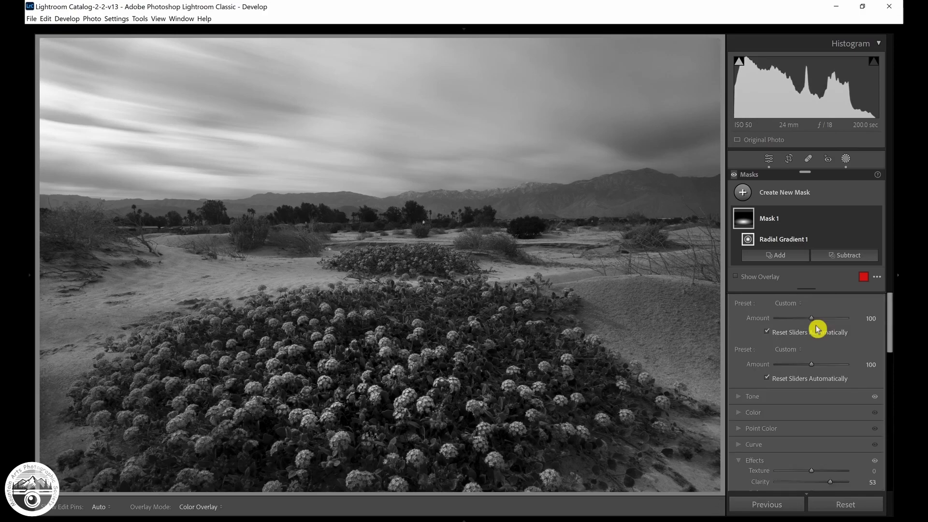
pyautogui.click(815, 398)
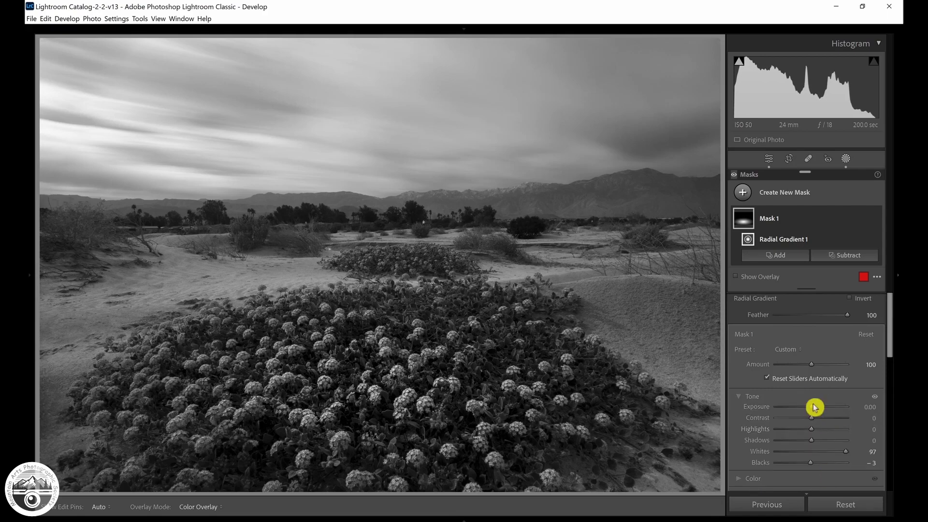
pyautogui.moveTo(815, 410); pyautogui.dragTo(824, 411)
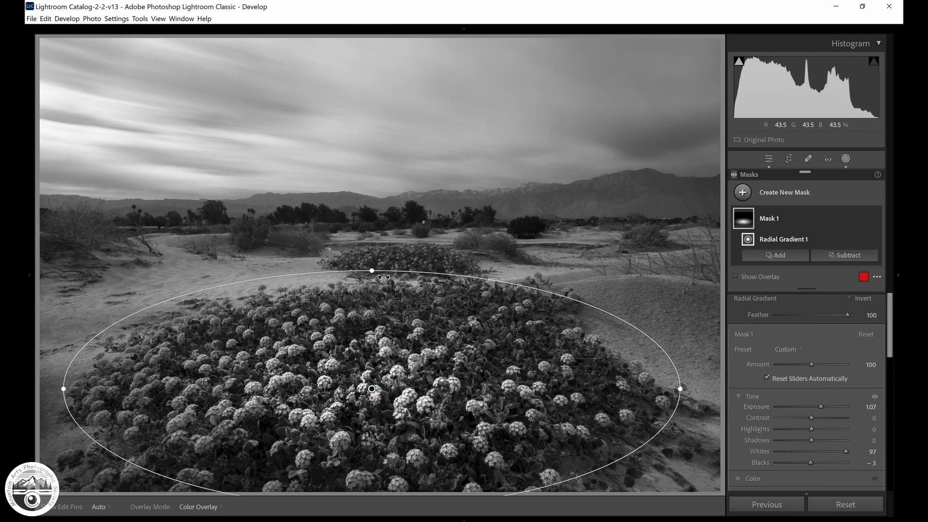
pyautogui.moveTo(372, 271); pyautogui.dragTo(388, 293)
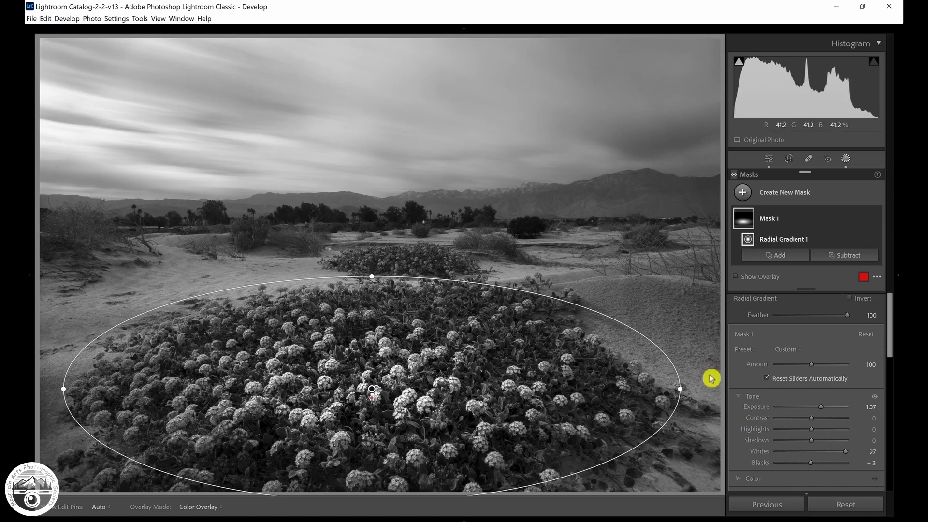
# - Create a second radial gradient mask covering the small flower patch behind the foreground flowers
pyautogui.click(743, 193)
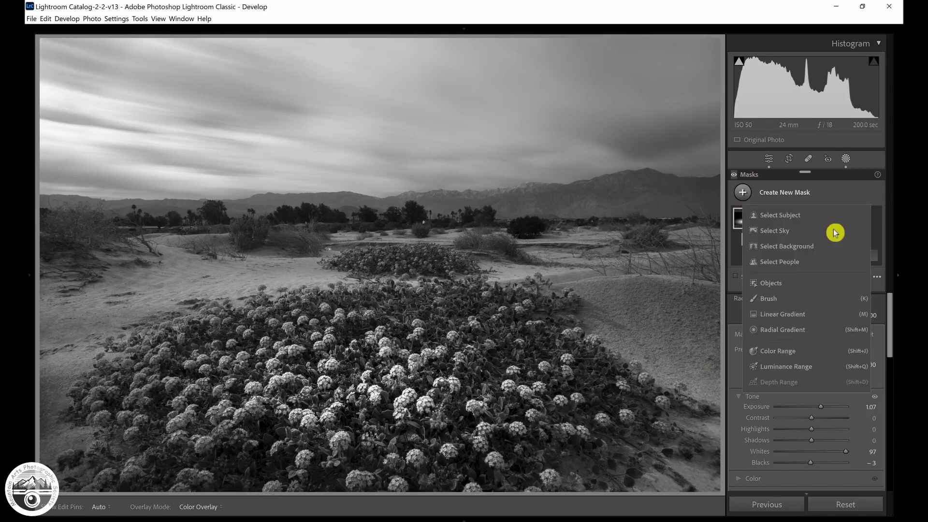
pyautogui.click(783, 332)
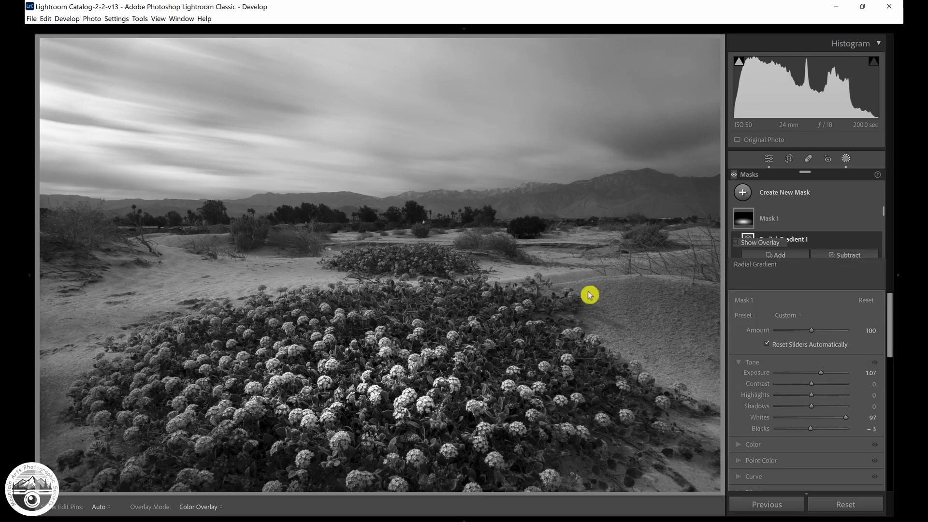
pyautogui.moveTo(385, 260); pyautogui.dragTo(478, 242)
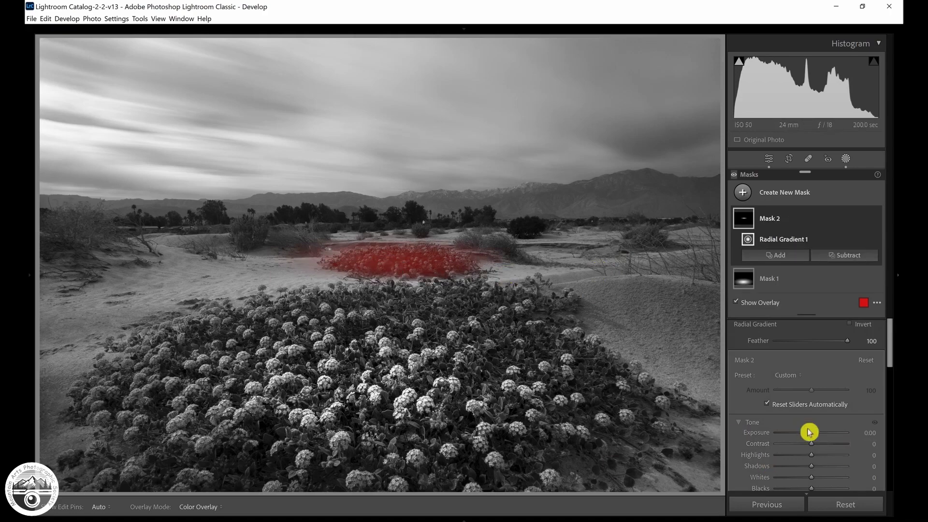
# - Set the small flower patch mask's Exposure to 0.81, Contrast to 25 and Clarity to 46
pyautogui.moveTo(808, 431); pyautogui.dragTo(823, 436)
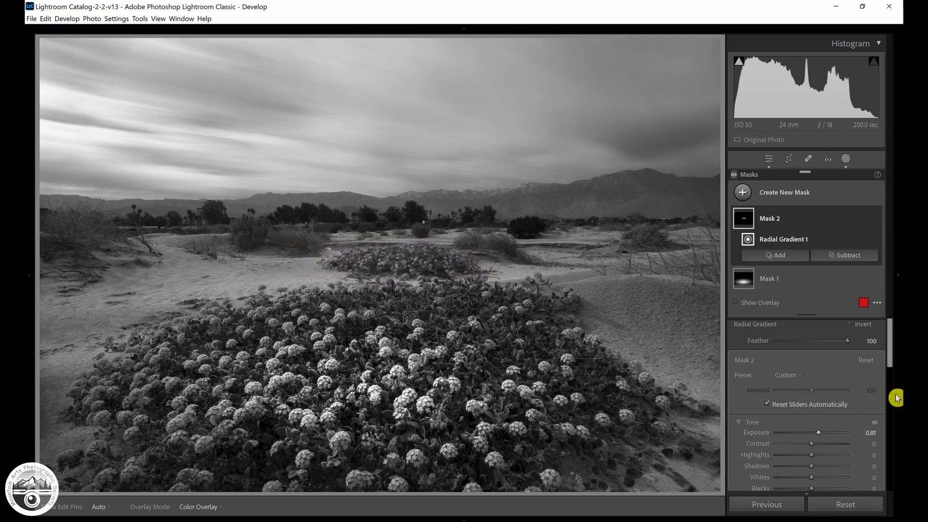
pyautogui.moveTo(891, 363); pyautogui.dragTo(889, 384)
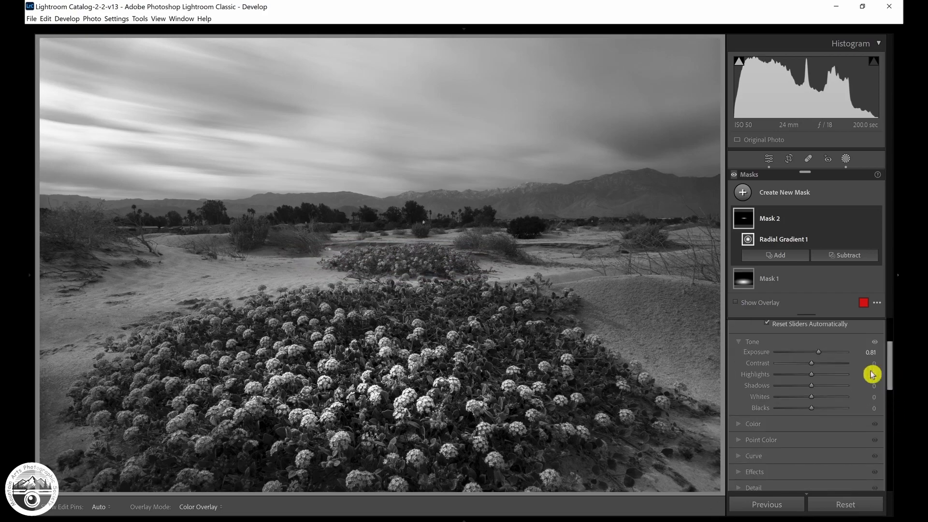
pyautogui.moveTo(814, 364); pyautogui.dragTo(821, 364)
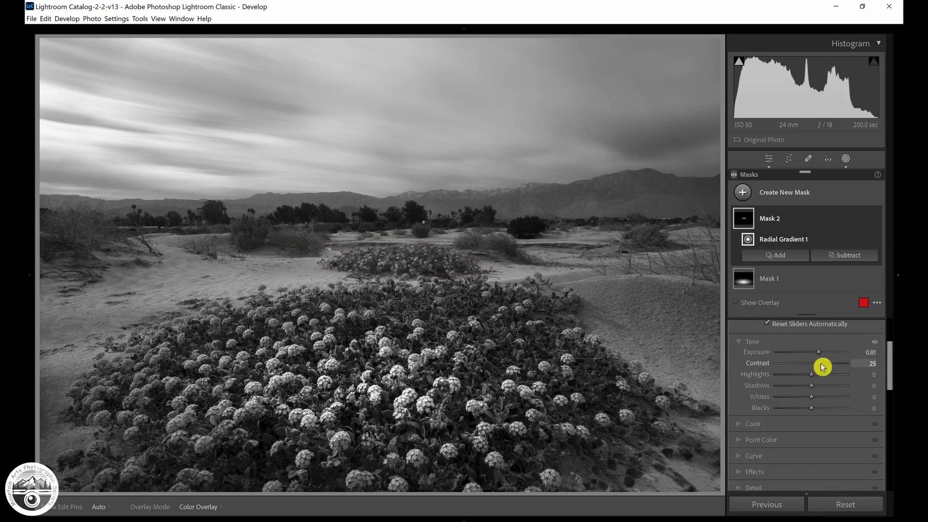
pyautogui.click(798, 476)
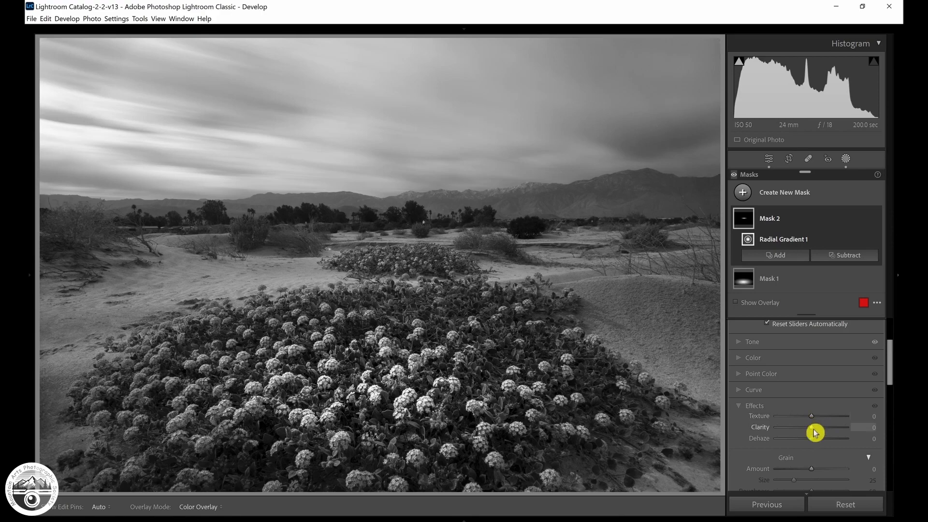
pyautogui.moveTo(816, 433); pyautogui.dragTo(831, 432)
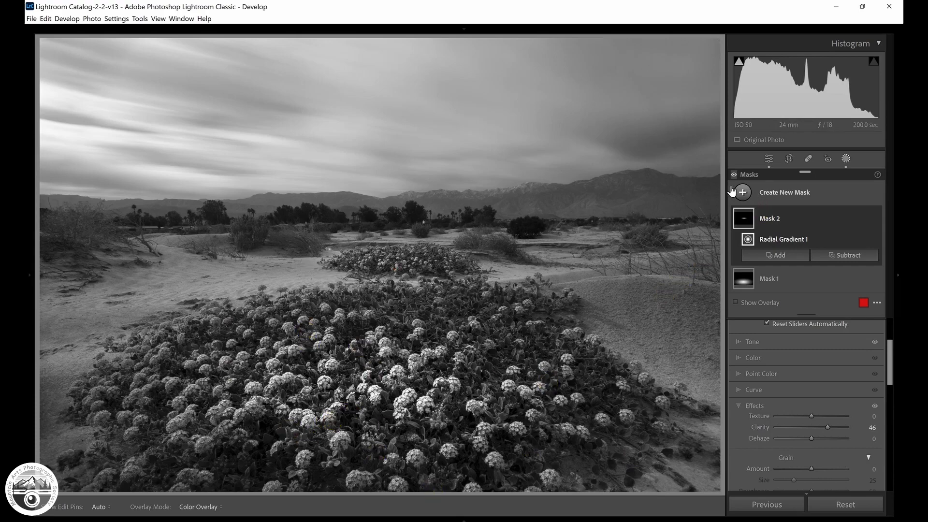
# - Create a new radial gradient mask covering the desert bushes behind and to the left of the small flower patch
pyautogui.click(743, 192)
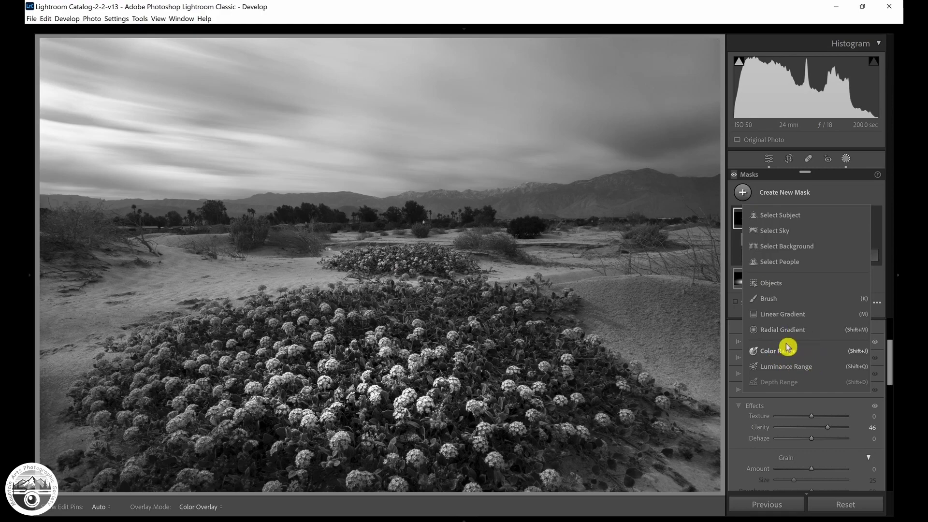
pyautogui.click(774, 333)
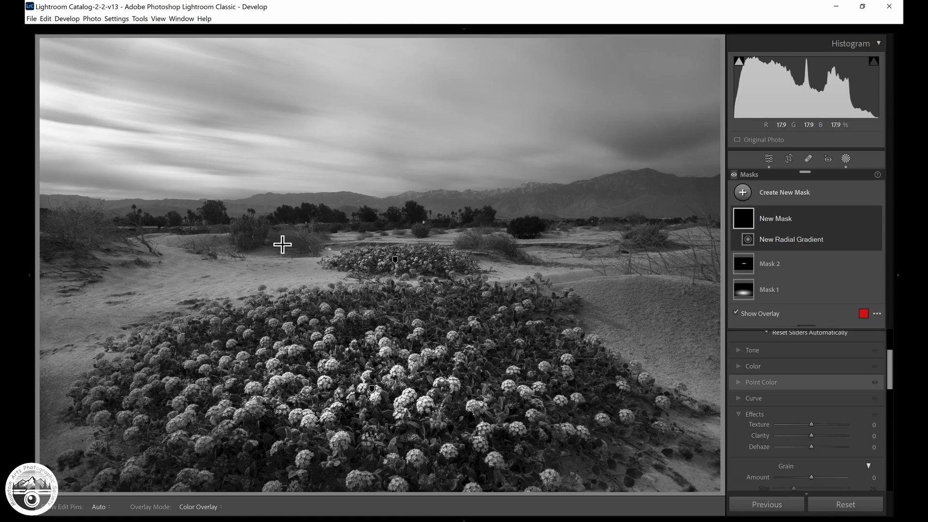
pyautogui.moveTo(275, 237); pyautogui.dragTo(343, 221)
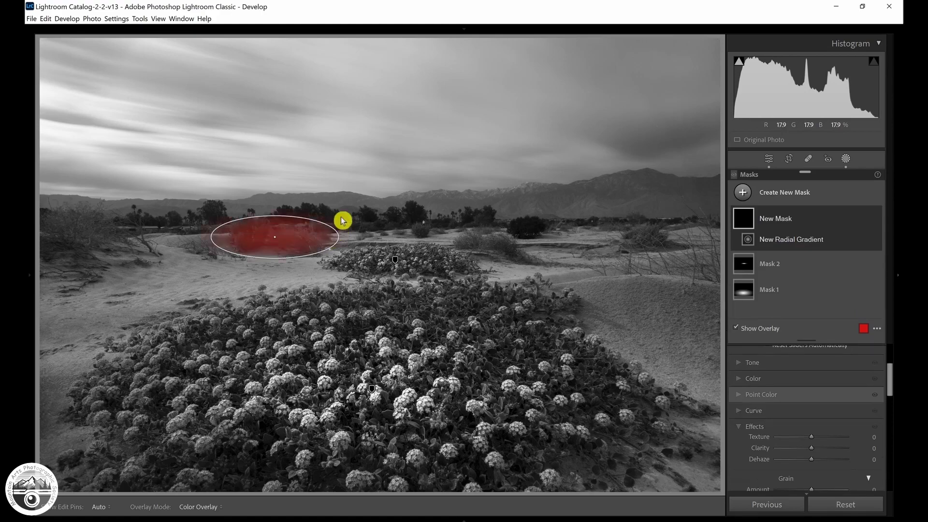
# - Set the left bushes mask's Contrast to 56, Highlights to 88, Whites to 79 and Clarity to 71
pyautogui.click(803, 364)
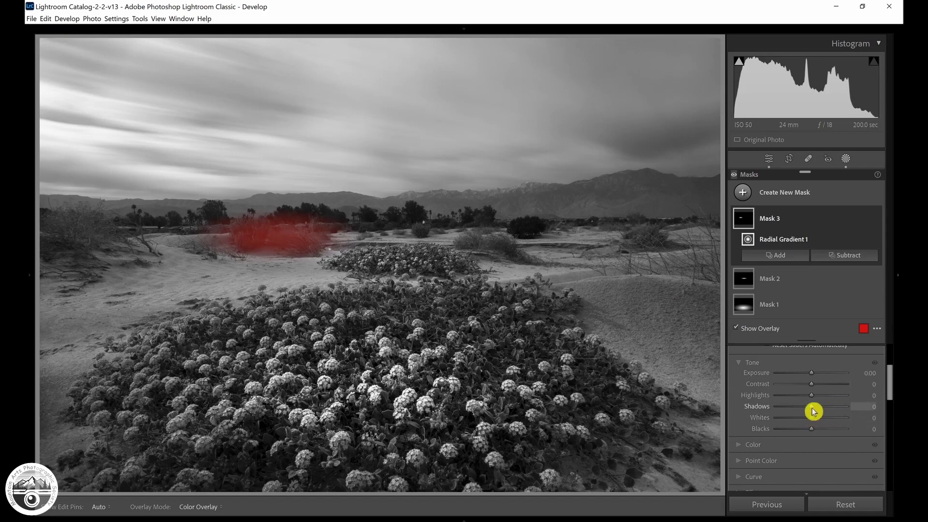
pyautogui.moveTo(812, 421); pyautogui.dragTo(842, 401)
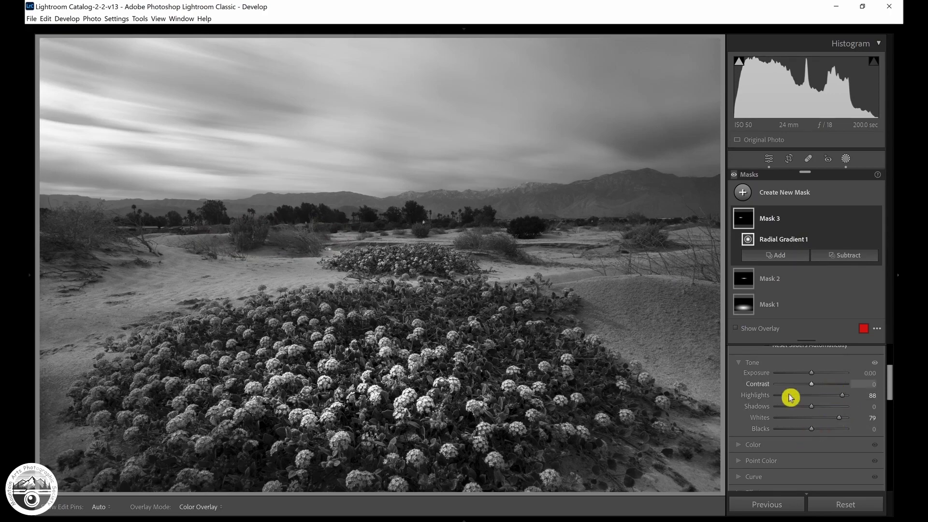
pyautogui.scroll(2, 796, 406)
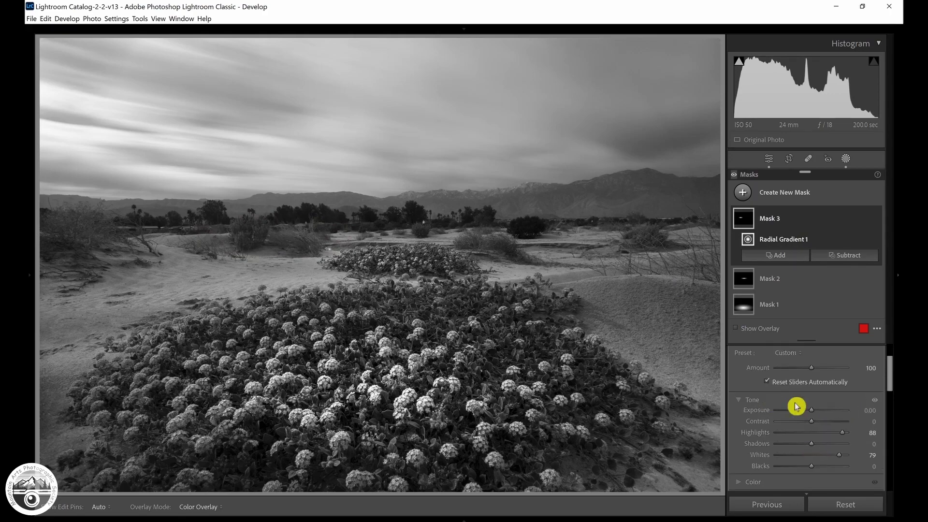
pyautogui.click(814, 423)
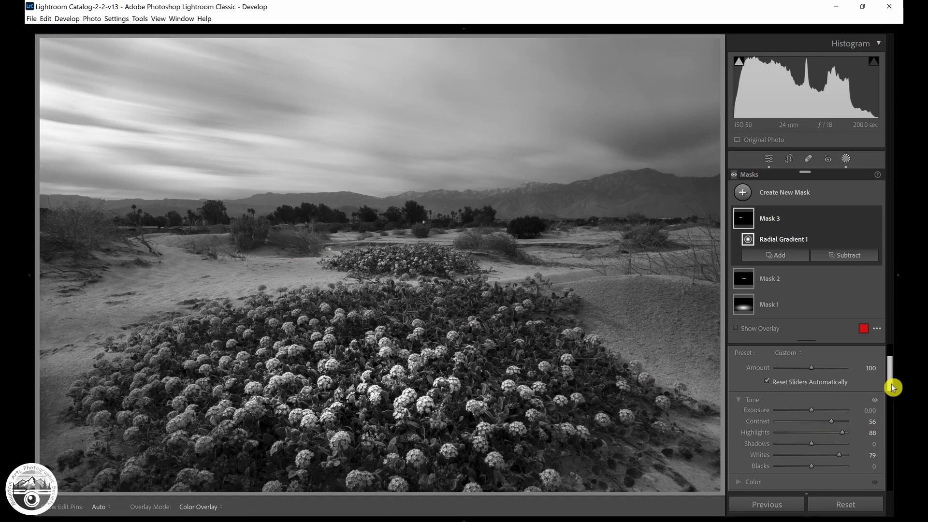
pyautogui.scroll(-5, 892, 389)
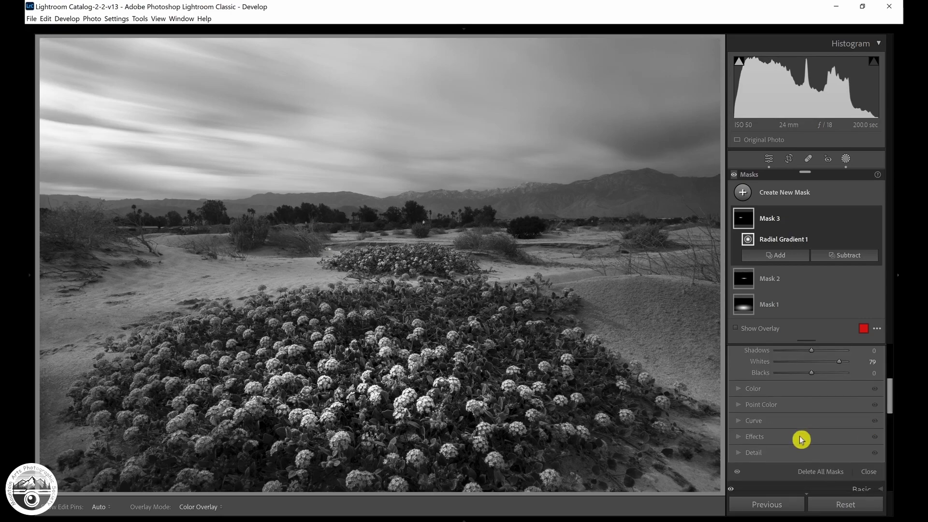
pyautogui.click(800, 438)
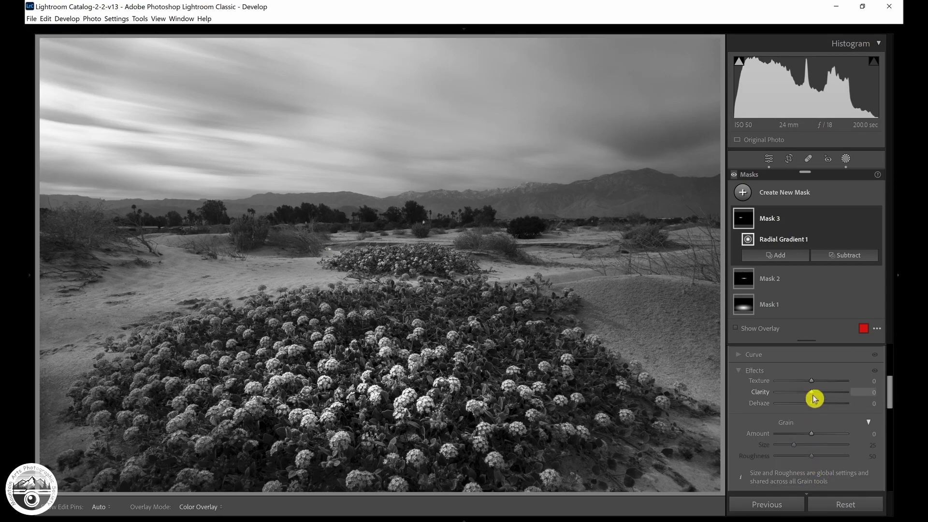
pyautogui.moveTo(814, 398); pyautogui.dragTo(836, 398)
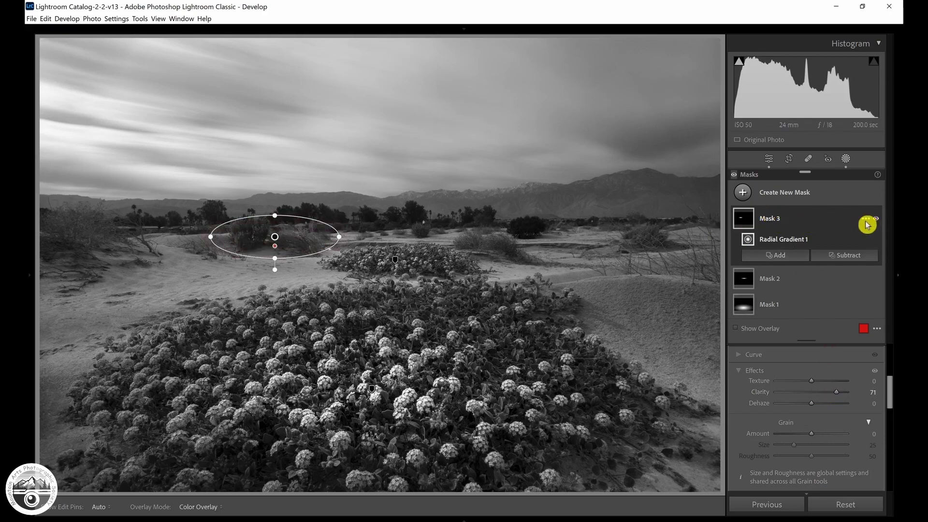
# - Duplicate Mask 3, move the copy onto the bush right of the small flower patch, and narrow its ellipse to fit
pyautogui.click(866, 223)
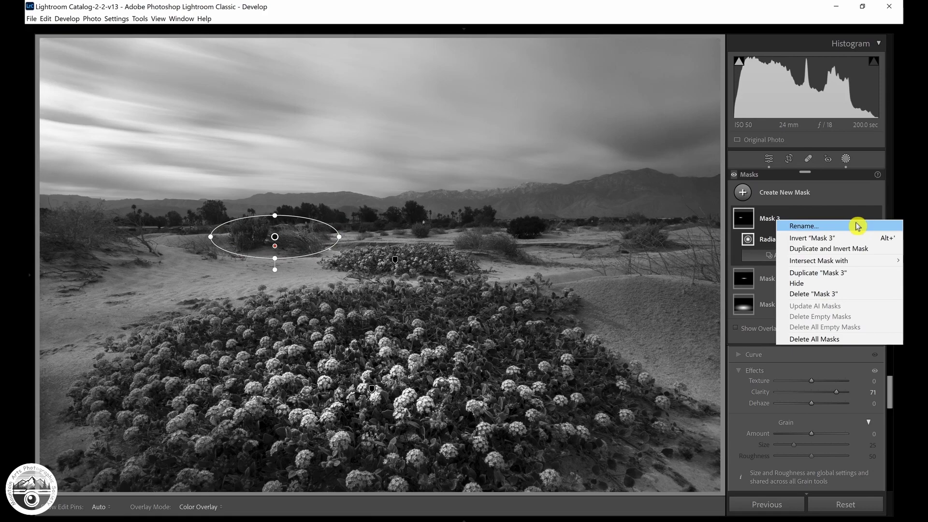
pyautogui.press('Escape')
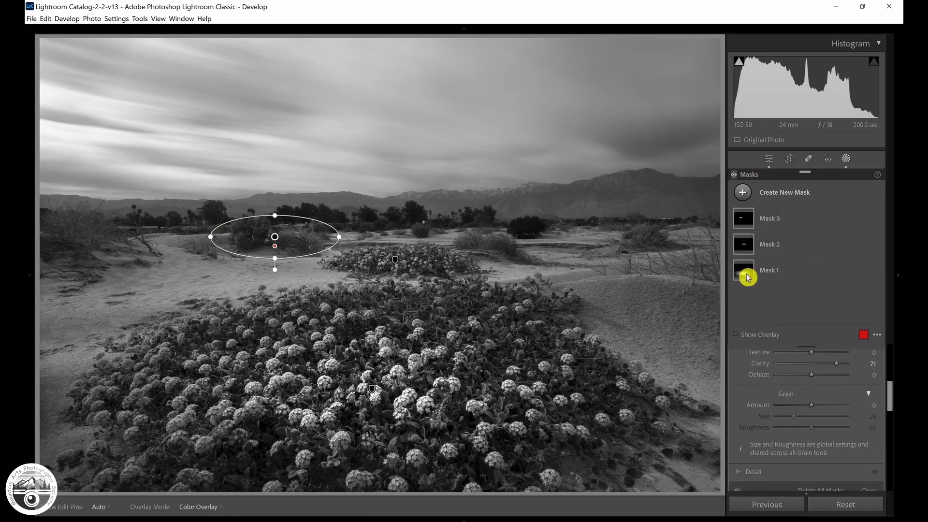
pyautogui.moveTo(305, 245); pyautogui.dragTo(495, 246)
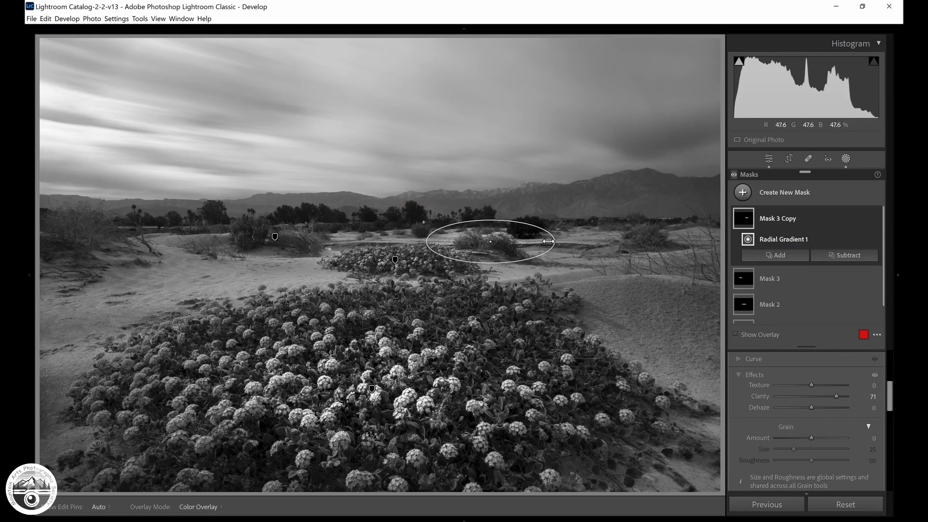
pyautogui.moveTo(548, 240); pyautogui.dragTo(535, 241)
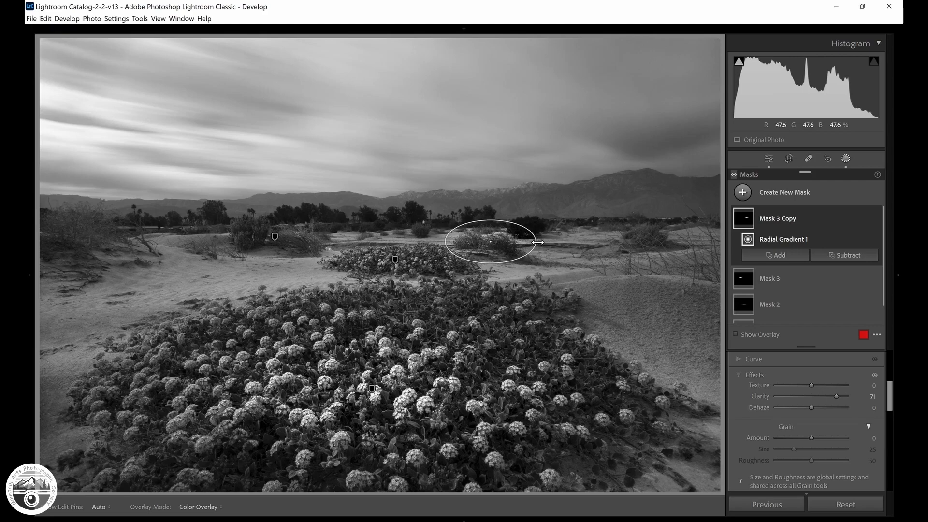
# - Mask the sky with Select Sky and set its Exposure to -0.52, Shadows to -14, Whites to 33 and Blacks to -21
pyautogui.click(744, 193)
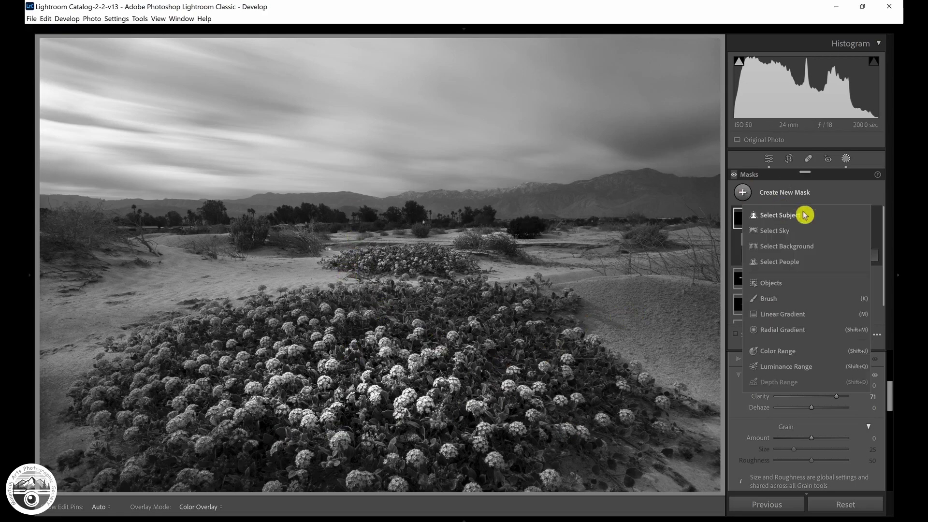
pyautogui.click(778, 238)
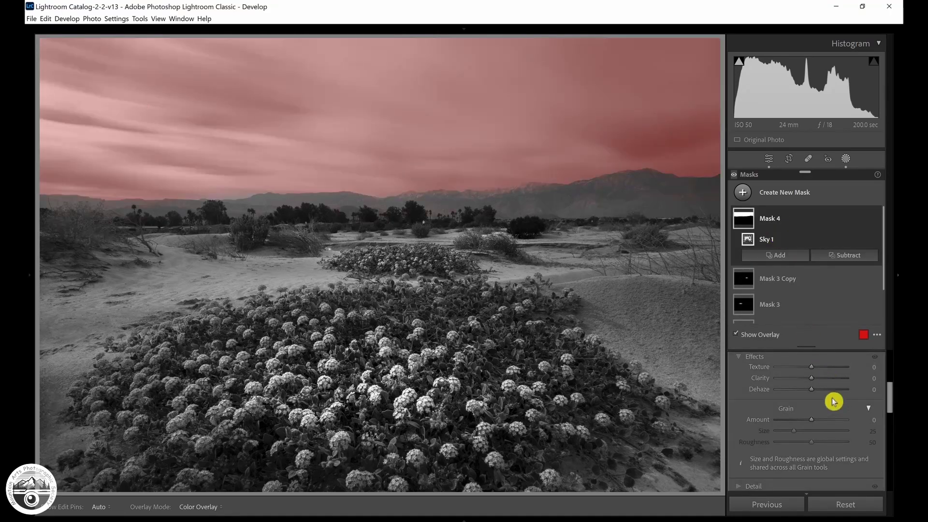
pyautogui.scroll(1, 831, 396)
pyautogui.scroll(1, 797, 420)
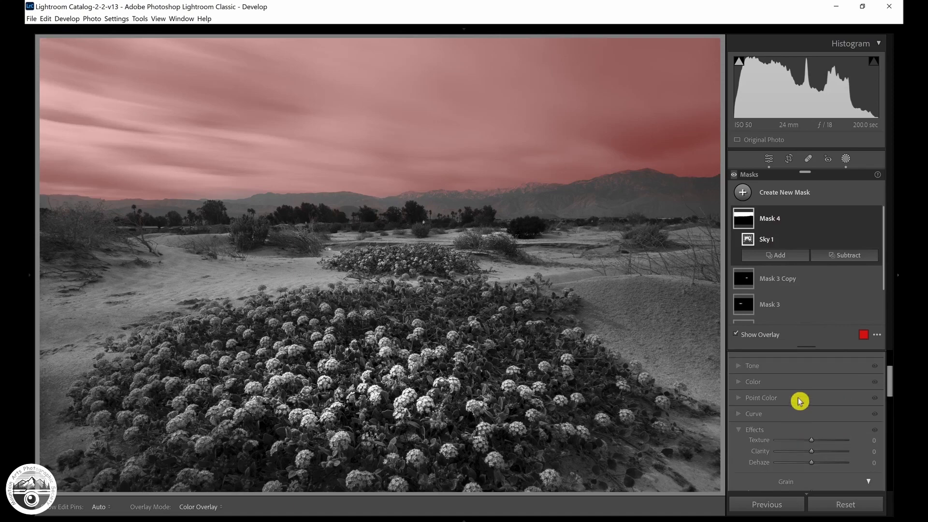
pyautogui.click(804, 366)
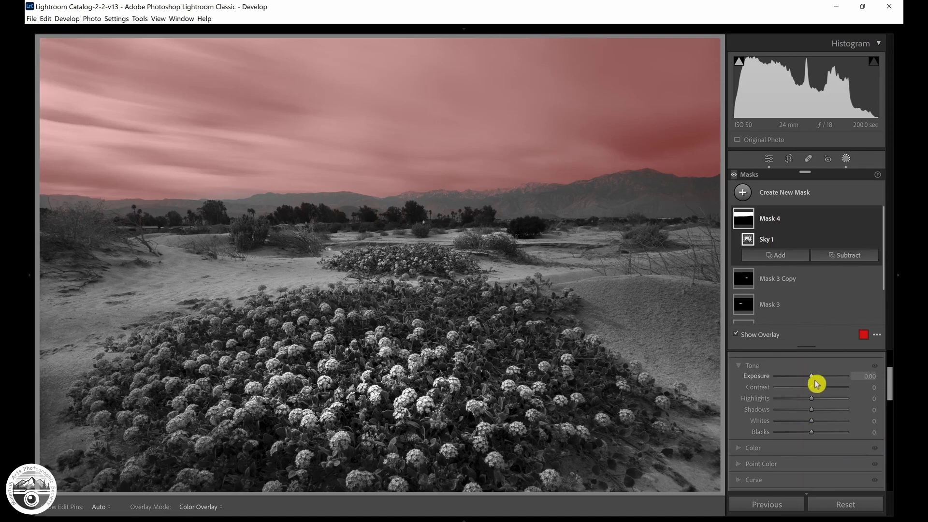
pyautogui.moveTo(815, 379); pyautogui.dragTo(811, 379)
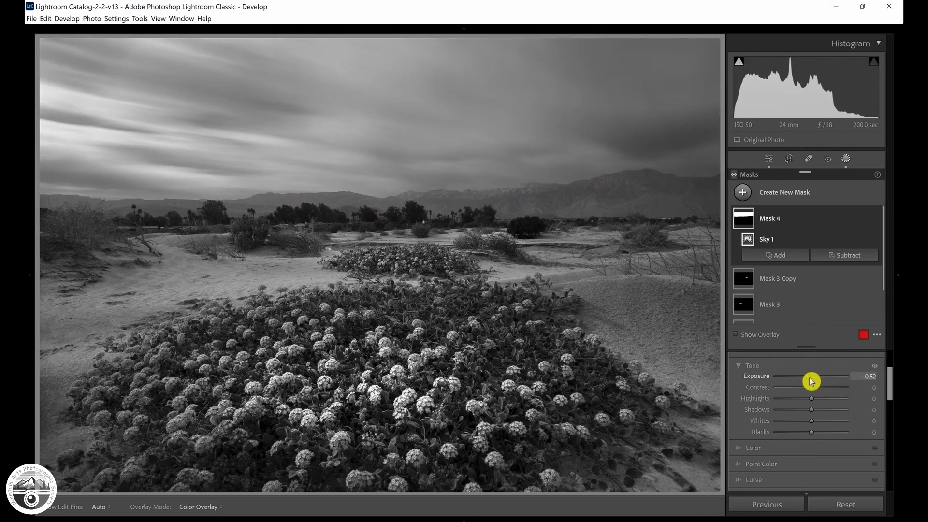
pyautogui.moveTo(814, 424)
pyautogui.mouseDown()
pyautogui.moveTo(825, 427)
pyautogui.moveTo(806, 437)
pyautogui.moveTo(808, 410)
pyautogui.mouseUp()
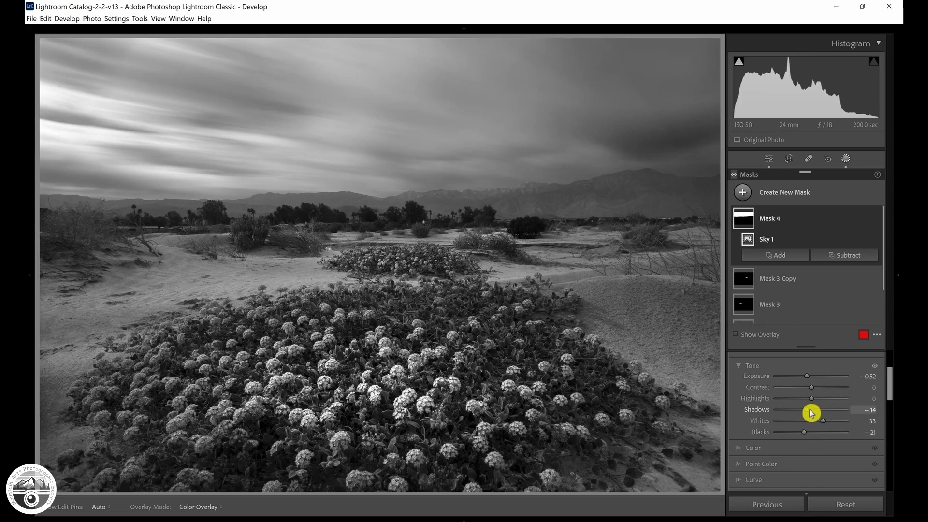
# - Set the sky mask's Dehaze to 11 and lower its Blacks to -29
pyautogui.moveTo(893, 382); pyautogui.dragTo(894, 393)
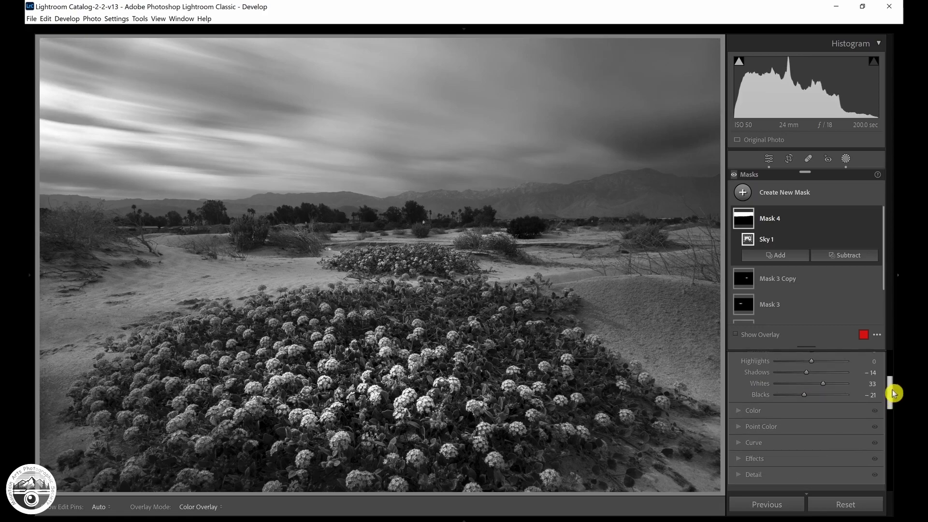
pyautogui.click(797, 460)
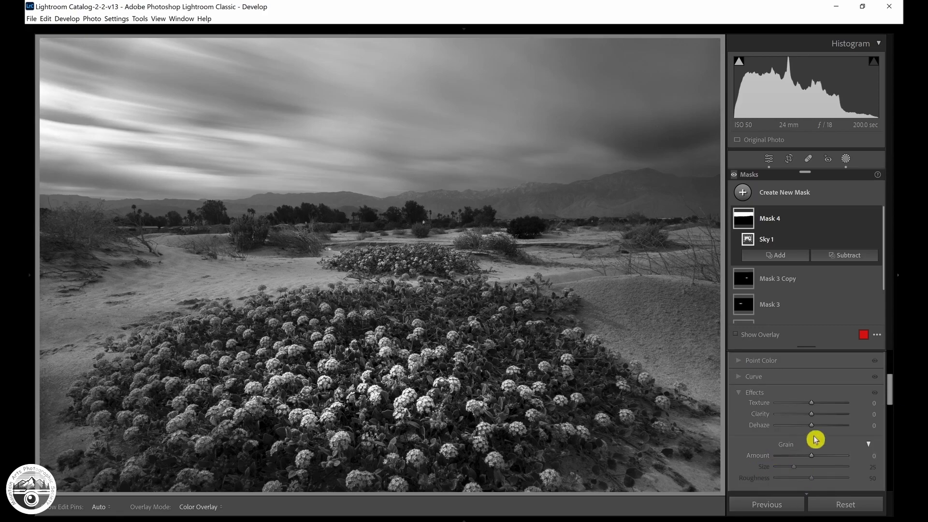
pyautogui.moveTo(814, 428); pyautogui.dragTo(817, 427)
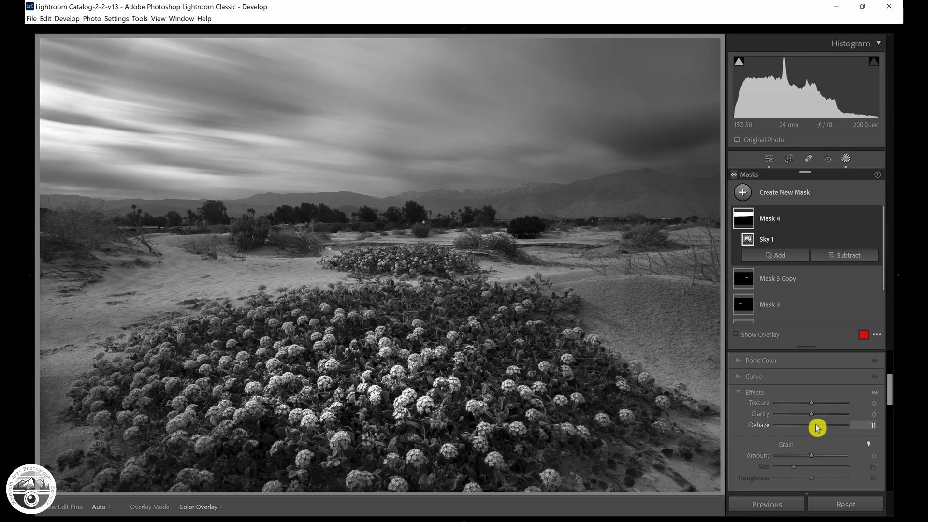
pyautogui.scroll(3, 791, 406)
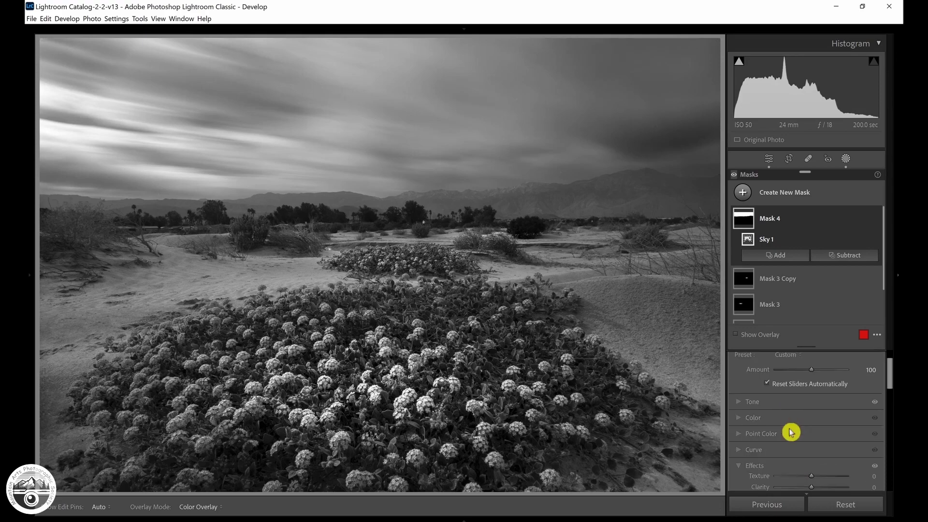
pyautogui.click(782, 405)
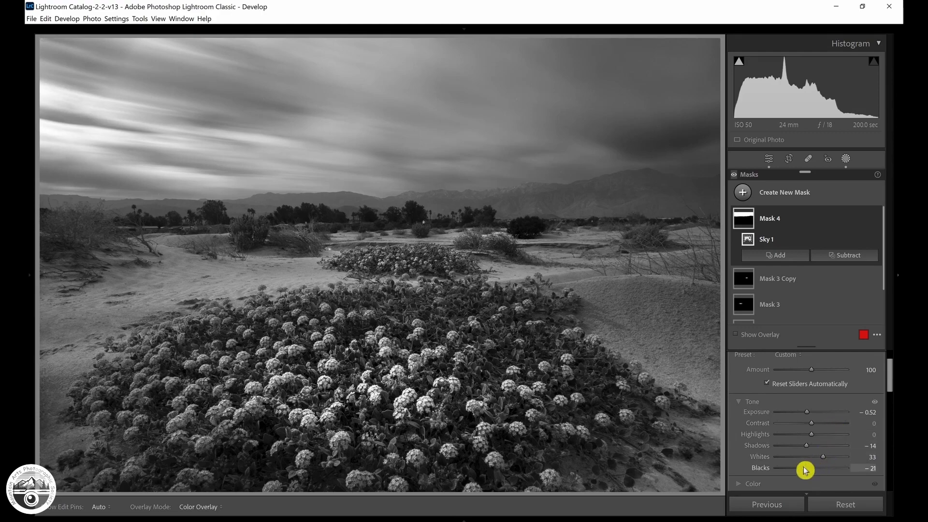
pyautogui.moveTo(804, 466); pyautogui.dragTo(800, 466)
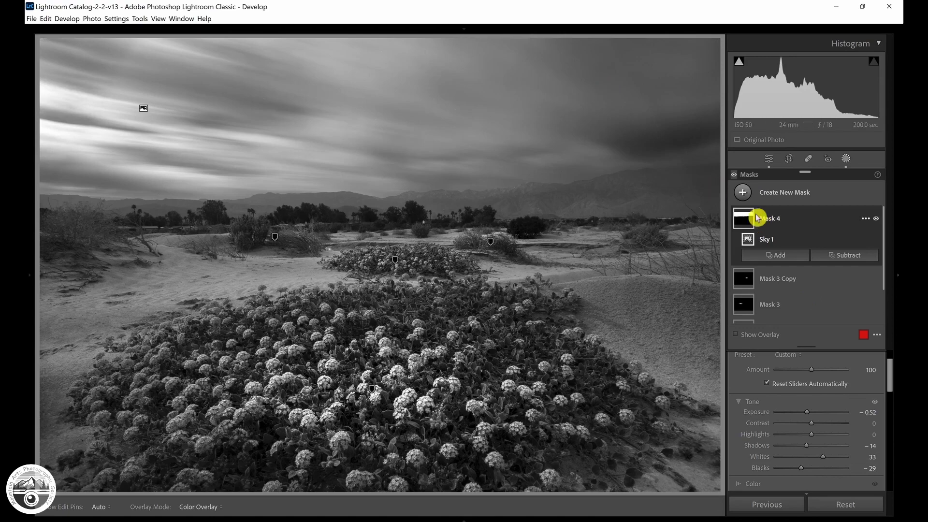
# - Create a brush mask and paint it over the whole mountain range along the horizon
pyautogui.click(743, 193)
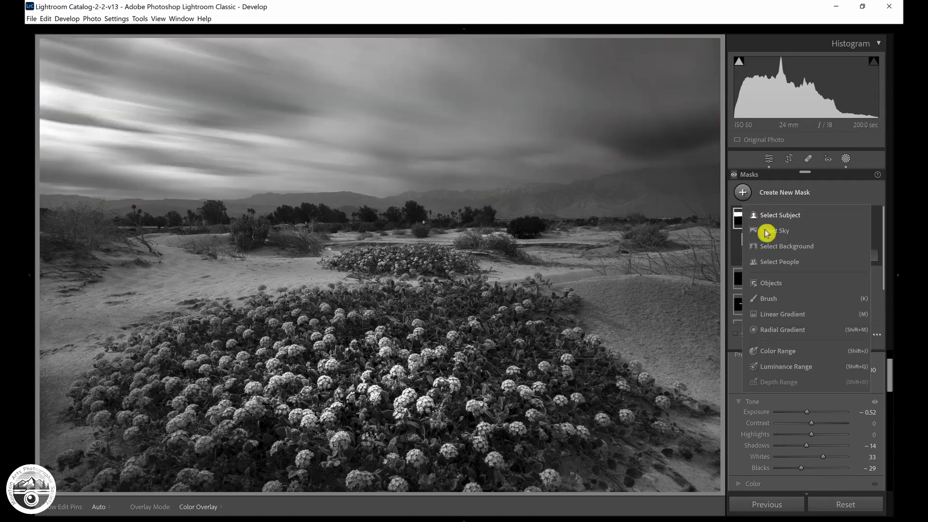
pyautogui.click(770, 300)
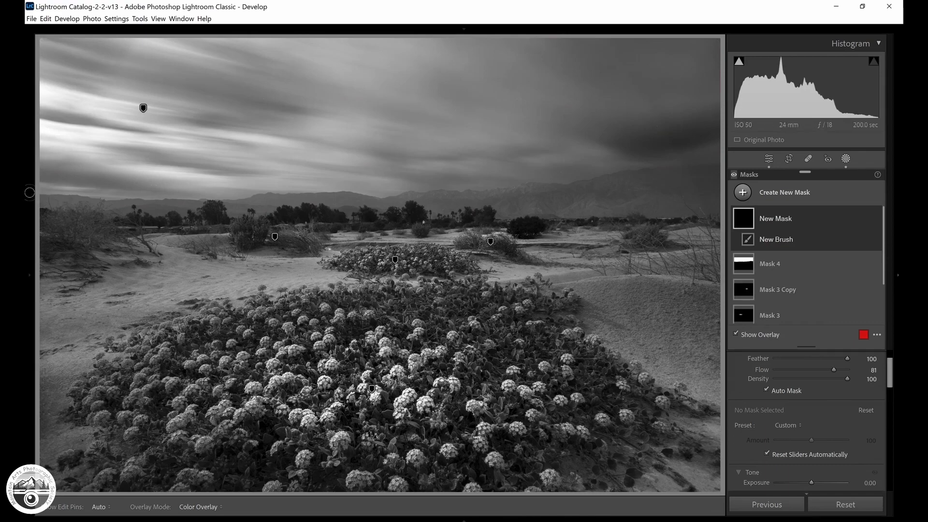
pyautogui.moveTo(29, 193); pyautogui.dragTo(120, 200)
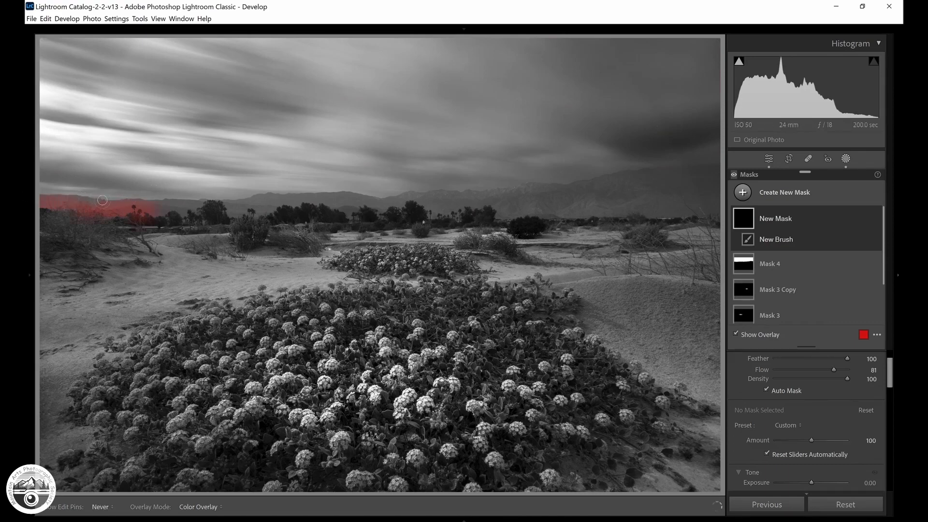
pyautogui.moveTo(209, 199); pyautogui.dragTo(245, 198)
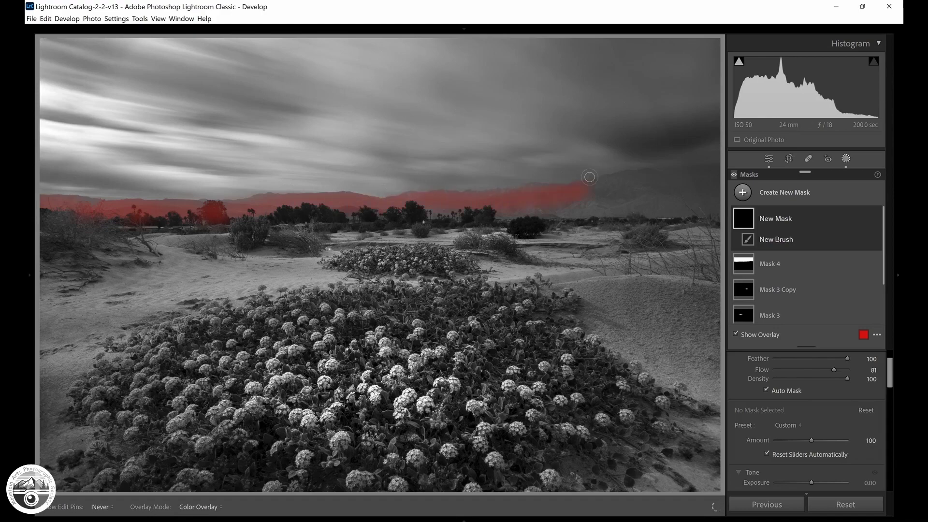
pyautogui.moveTo(645, 173); pyautogui.dragTo(697, 168)
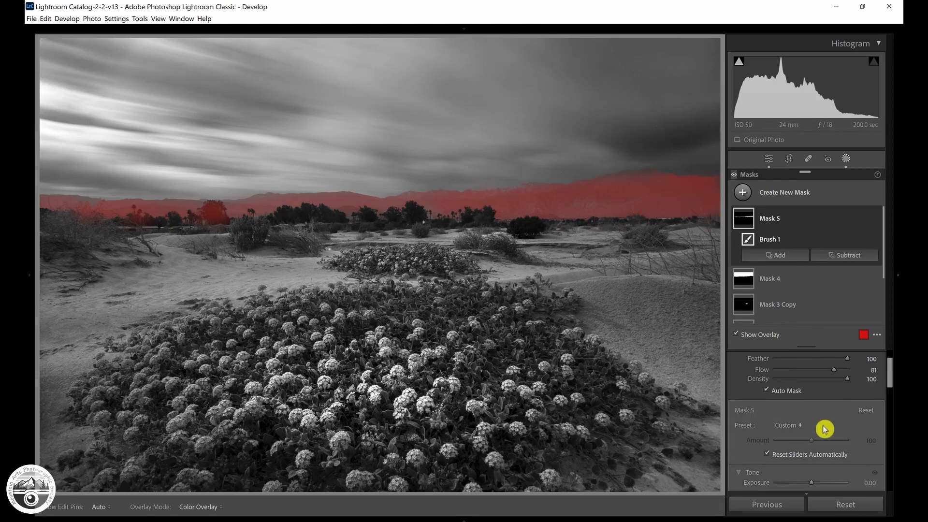
# - Set the mountain mask's Exposure to 0.21, Highlights to 44 and Whites to 31
pyautogui.scroll(-1, 825, 428)
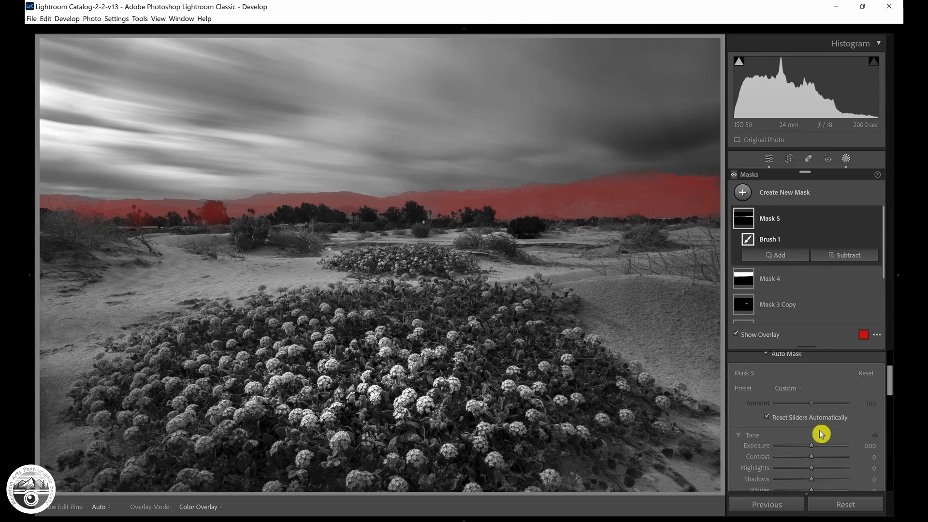
pyautogui.moveTo(815, 450); pyautogui.dragTo(818, 449)
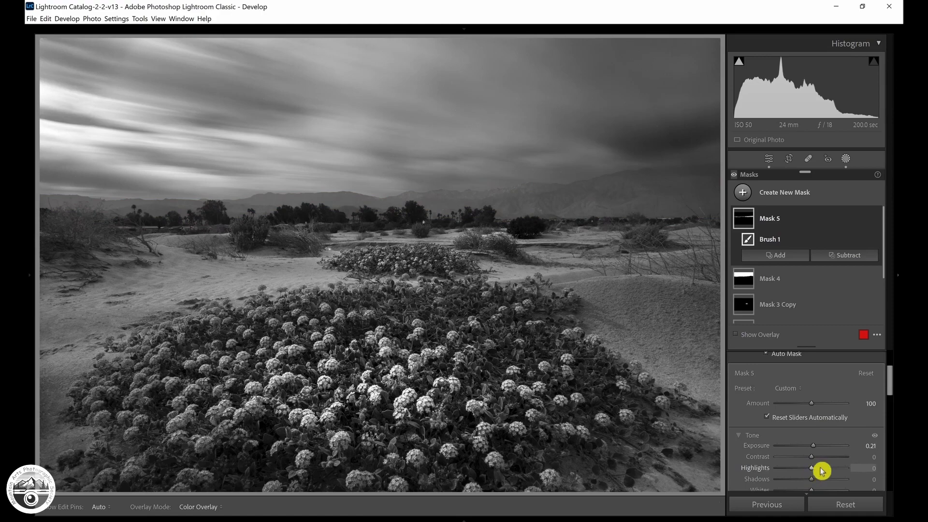
pyautogui.scroll(-1, 817, 471)
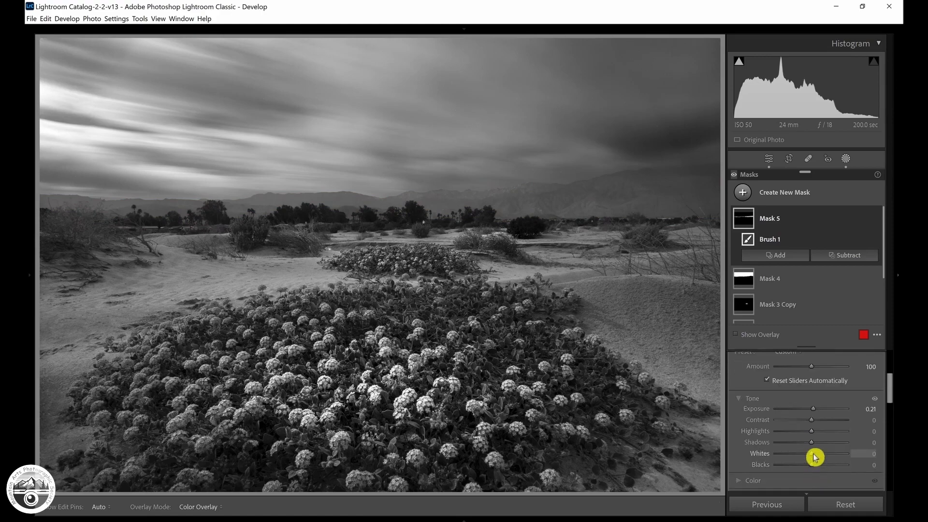
pyautogui.moveTo(815, 457); pyautogui.dragTo(821, 457)
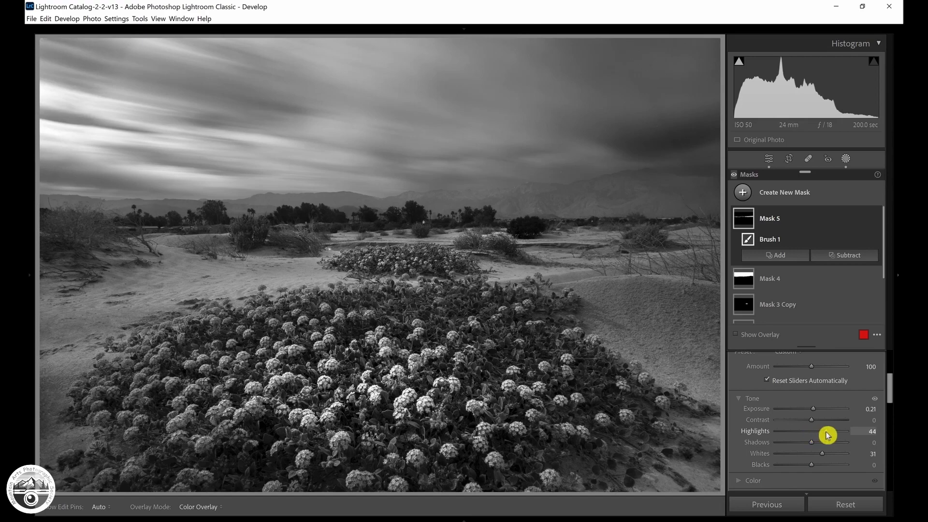
# - Set the mountain mask's Highlights to 43 and Blacks to -18
pyautogui.moveTo(828, 434); pyautogui.dragTo(826, 435)
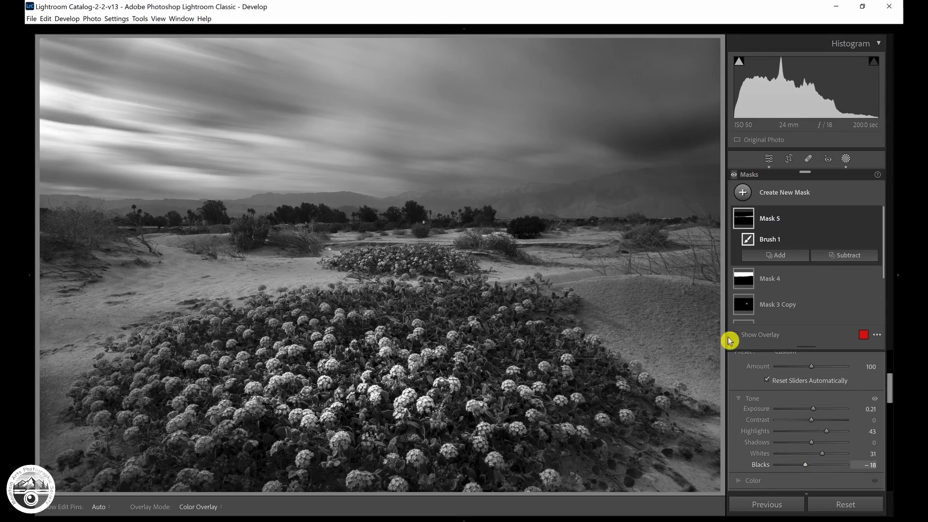
# - Create a Color Range mask sampled from the sand dune beside the flowers and set its Refine to 1
pyautogui.click(744, 195)
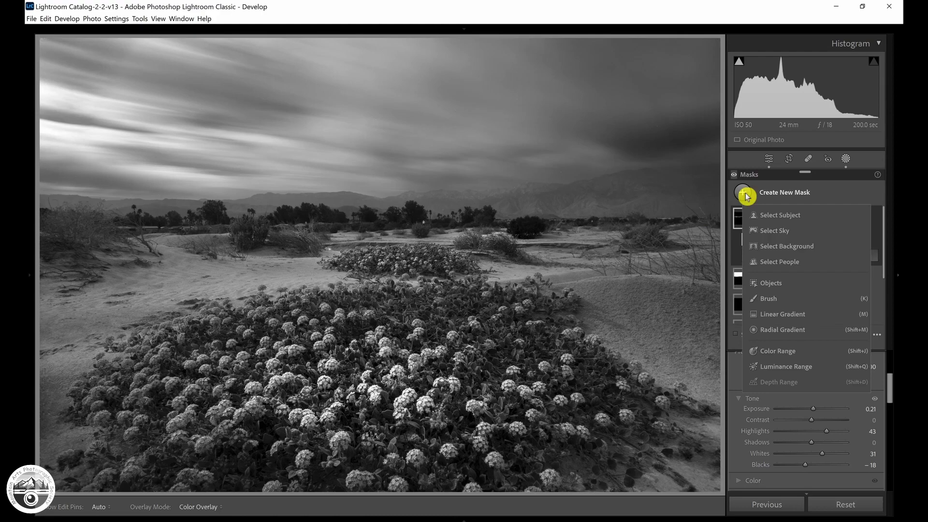
pyautogui.click(776, 355)
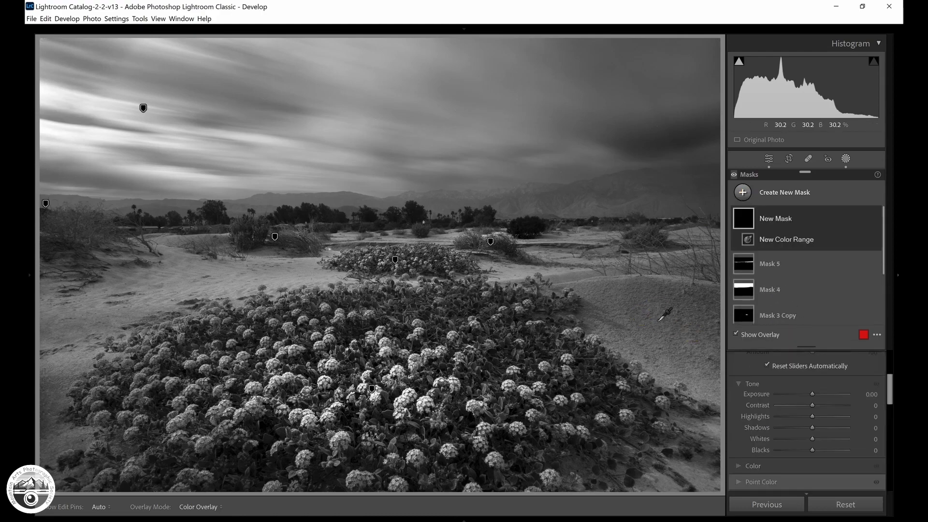
pyautogui.click(644, 315)
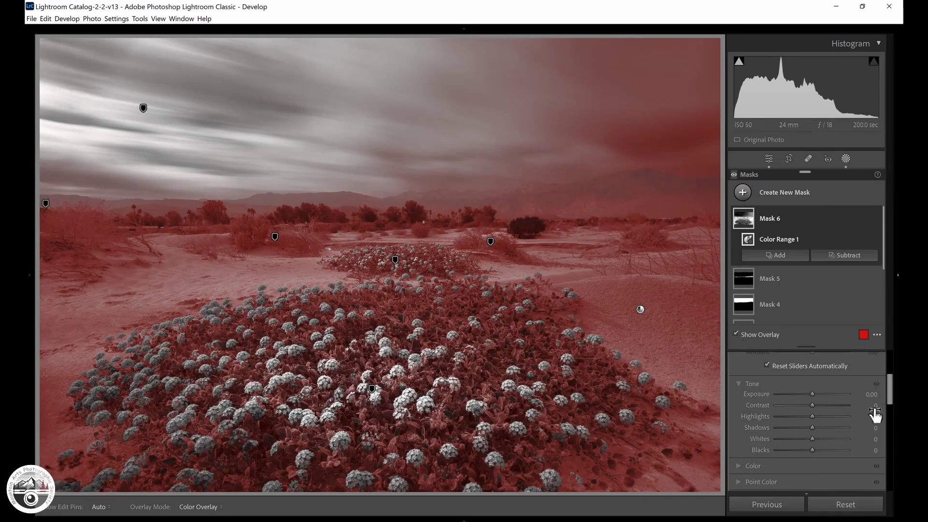
pyautogui.click(895, 396)
pyautogui.moveTo(894, 396); pyautogui.dragTo(891, 348)
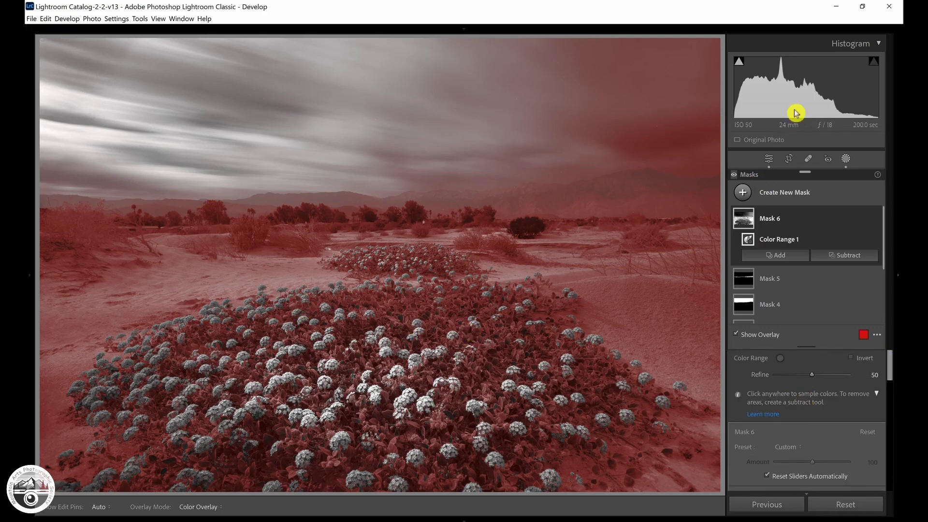
pyautogui.click(561, 412)
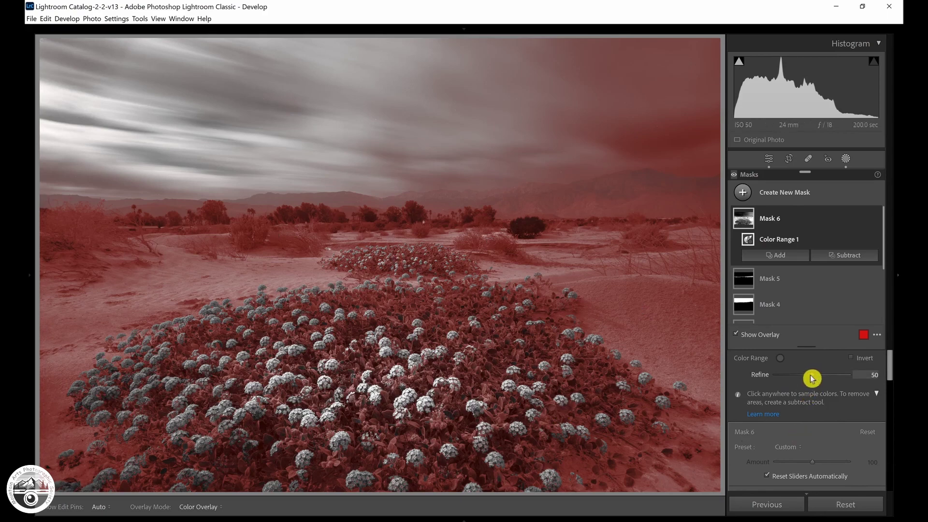
pyautogui.moveTo(812, 378); pyautogui.dragTo(787, 380)
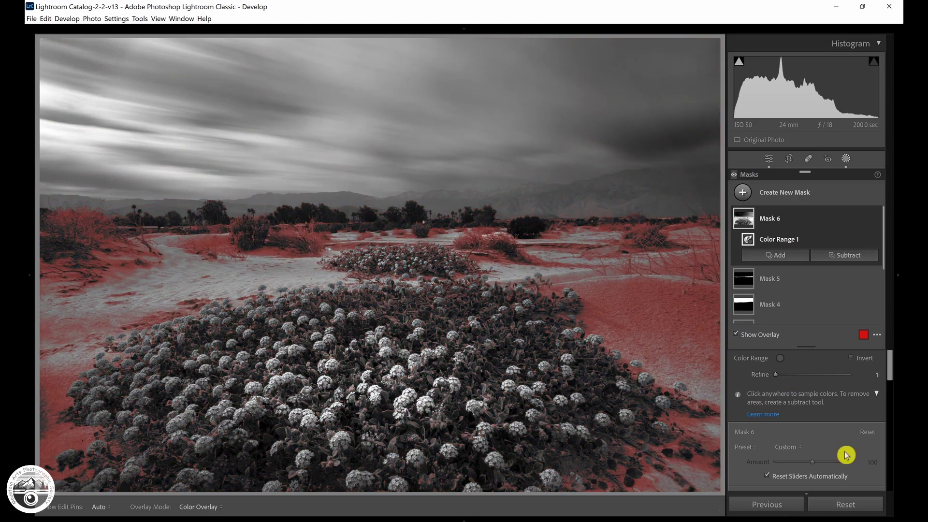
# - Set the sand mask's Contrast to 37, Whites to 24 and Blacks to -14, and leave masking
pyautogui.scroll(-3, 845, 451)
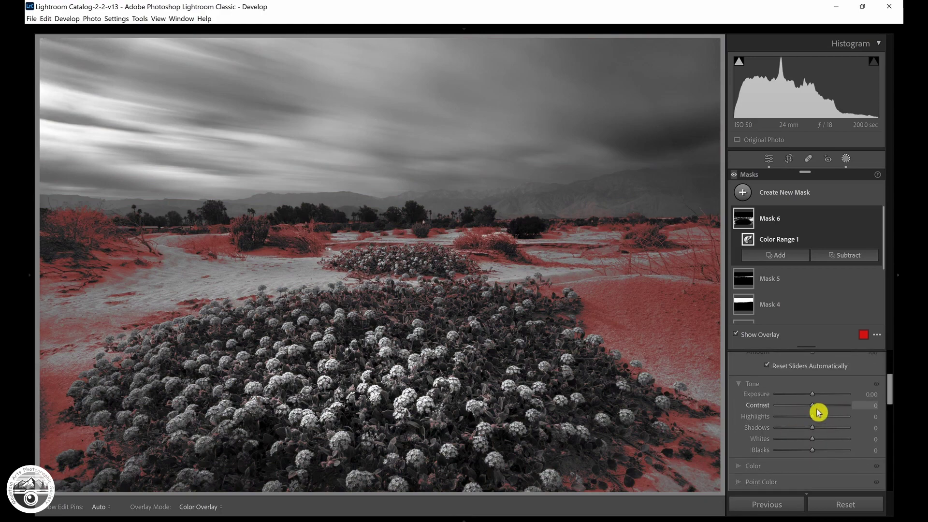
pyautogui.moveTo(815, 411); pyautogui.dragTo(826, 410)
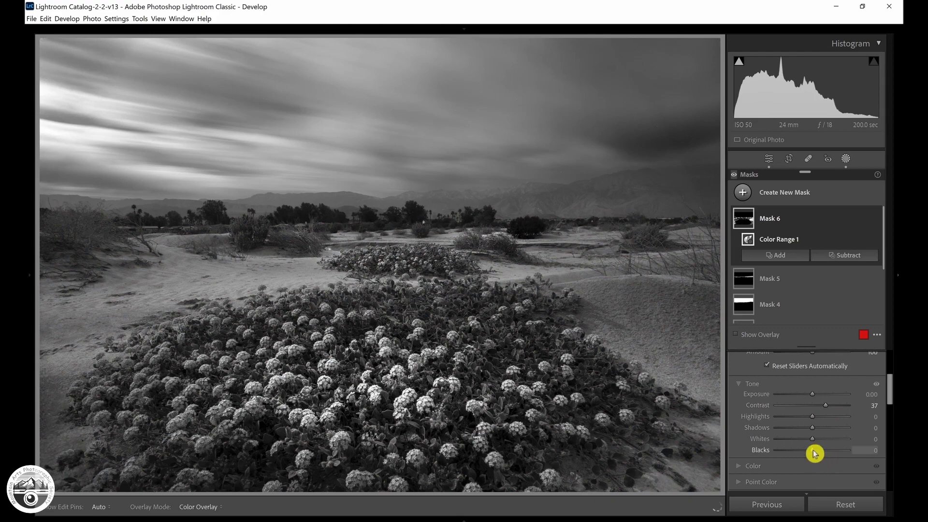
pyautogui.moveTo(814, 452)
pyautogui.mouseDown()
pyautogui.moveTo(816, 441)
pyautogui.moveTo(826, 442)
pyautogui.mouseUp()
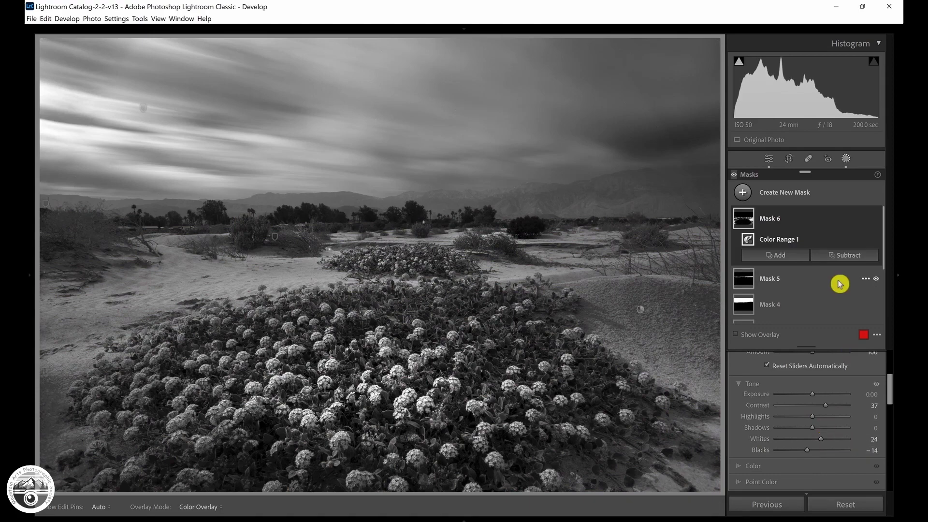
pyautogui.click(847, 160)
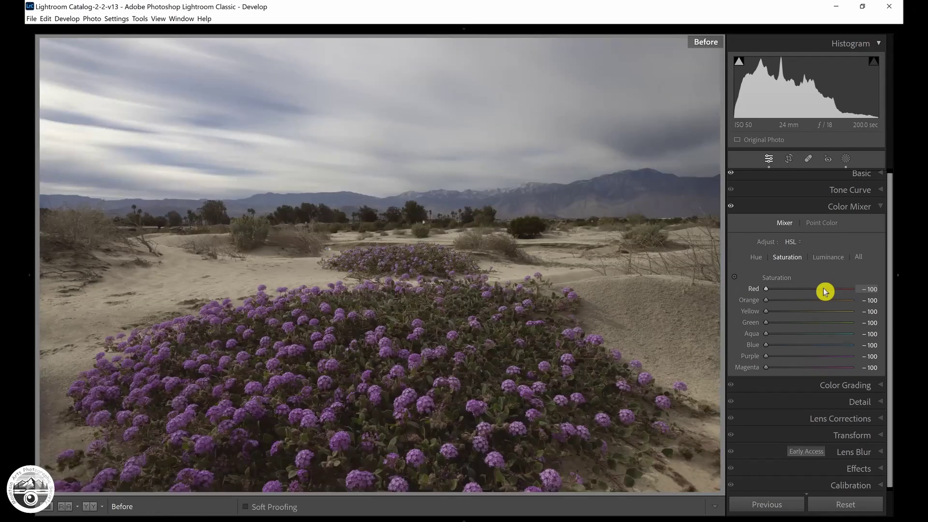
# - Compare the black-and-white edit with the original photo in the before and after views
pyautogui.press('\\')
pyautogui.press('\\')
pyautogui.press('\\')
pyautogui.press('\\')
pyautogui.press('\\')
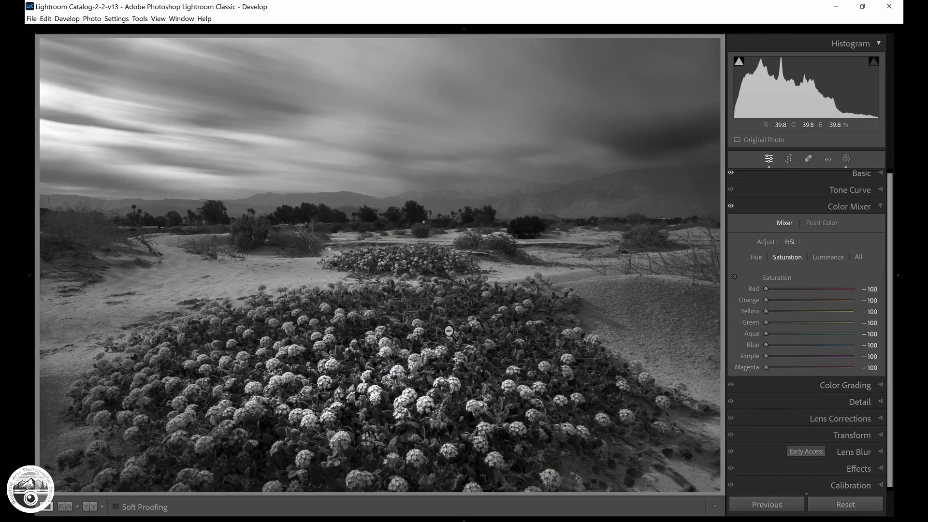
# - Reset the Saturation of all eight colors from Red to Magenta to 0 in the Color Mixer
pyautogui.doubleClick(753, 292)
pyautogui.doubleClick(752, 300)
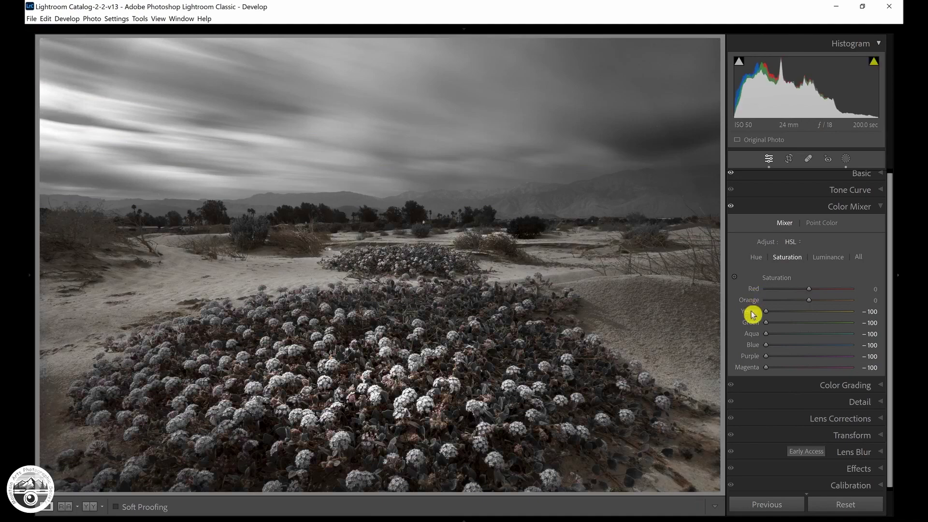
pyautogui.doubleClick(752, 312)
pyautogui.doubleClick(752, 323)
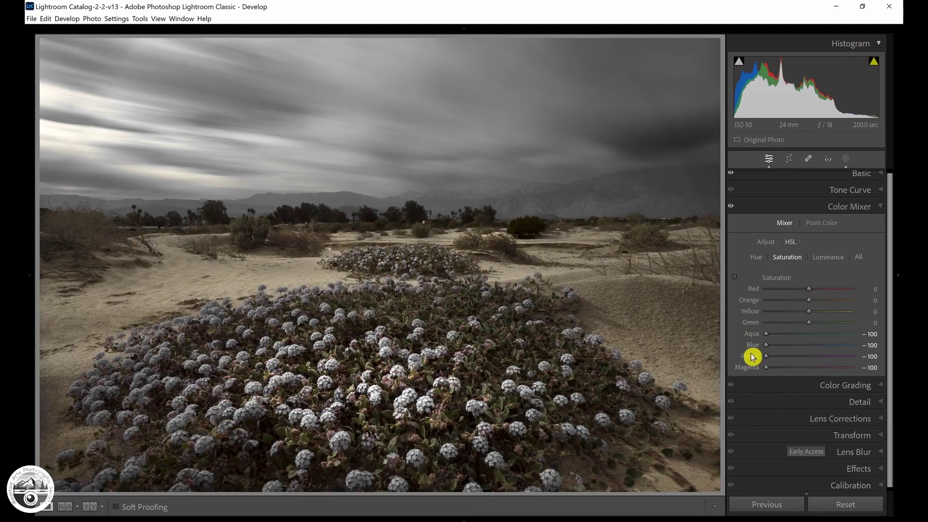
pyautogui.doubleClick(754, 335)
pyautogui.doubleClick(753, 344)
pyautogui.doubleClick(754, 358)
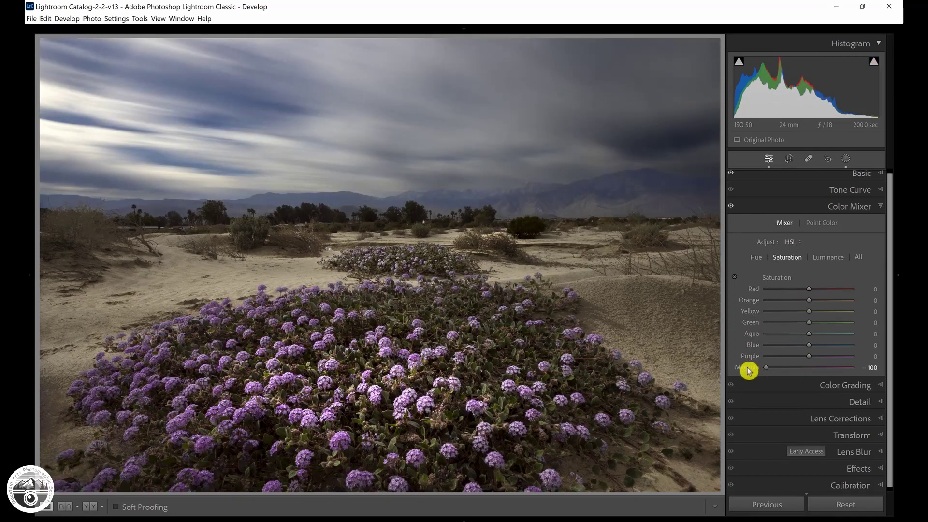
pyautogui.doubleClick(749, 368)
# - Compare the color version of the edit with the original photo
pyautogui.press('\\')
pyautogui.press('\\')
pyautogui.press('\\')
pyautogui.press('\\')
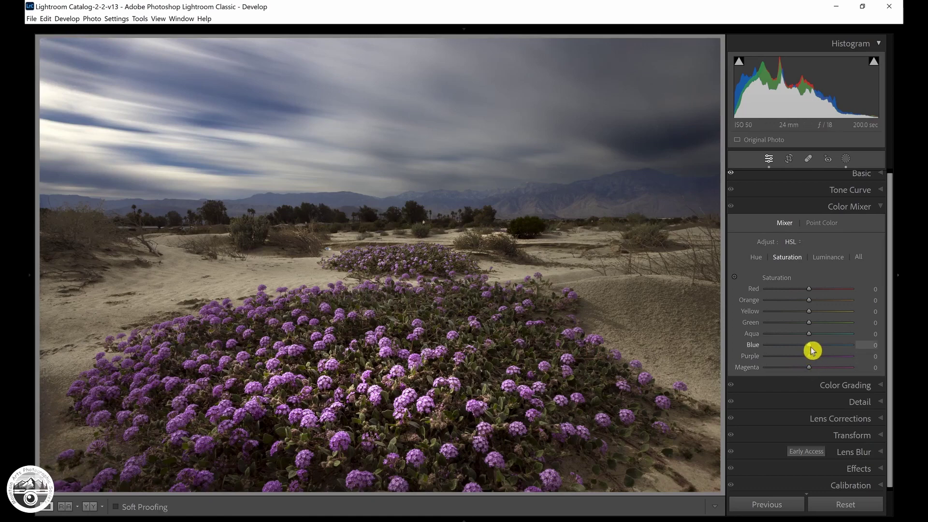
# - Set the Color Mixer Saturation to Blue -29, Red +31, Orange +33, Yellow +20 and Purple +13
pyautogui.moveTo(812, 349); pyautogui.dragTo(801, 349)
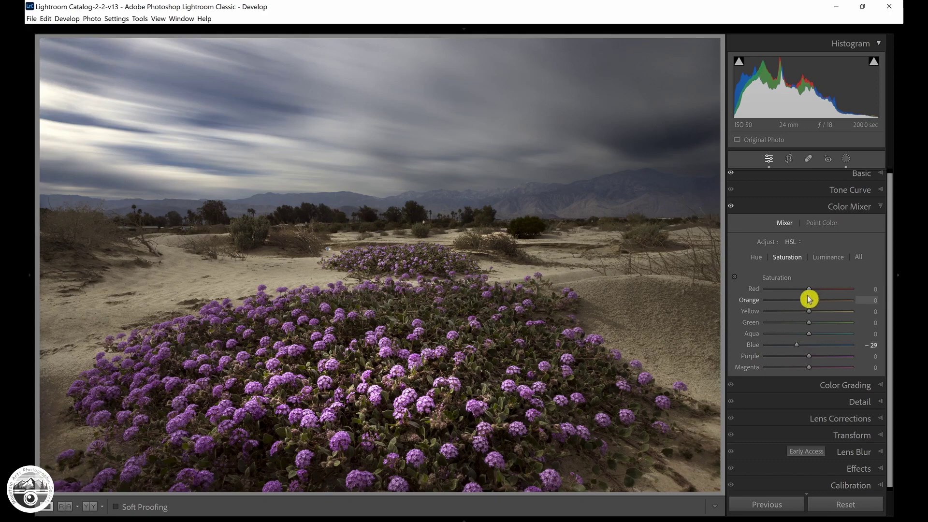
pyautogui.moveTo(810, 294); pyautogui.dragTo(820, 317)
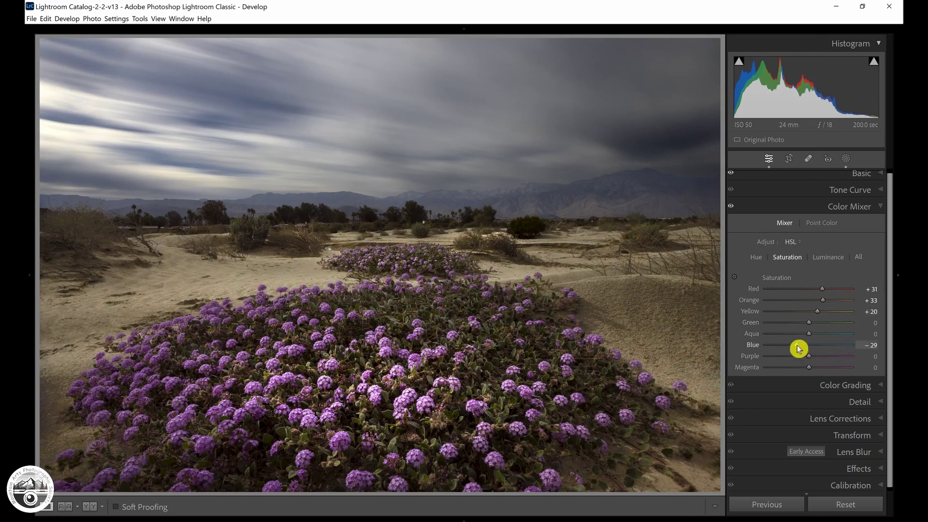
pyautogui.moveTo(810, 356)
pyautogui.mouseDown()
pyautogui.moveTo(823, 358)
pyautogui.moveTo(814, 358)
pyautogui.mouseUp()
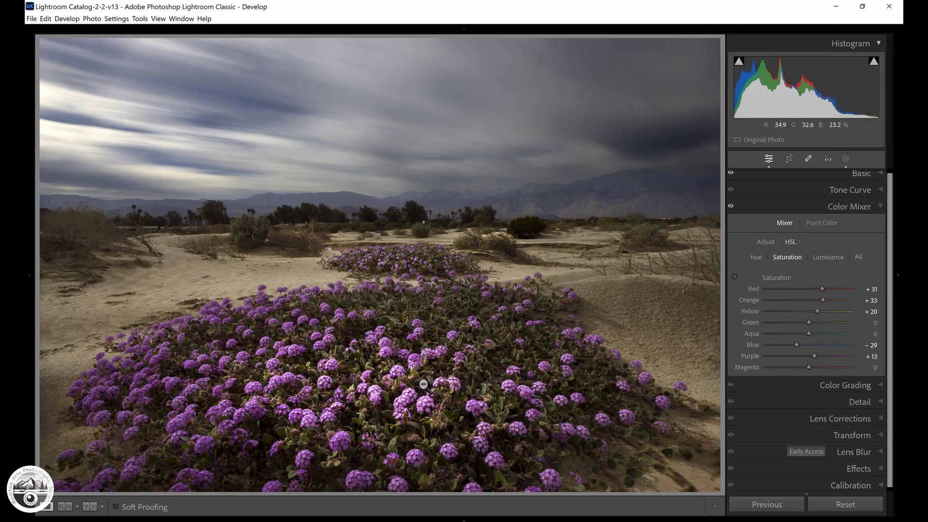
# - Stretch Mask 1's radial gradient vertically so it also covers the small flower patch behind the main bed, and leave masking
pyautogui.click(411, 377)
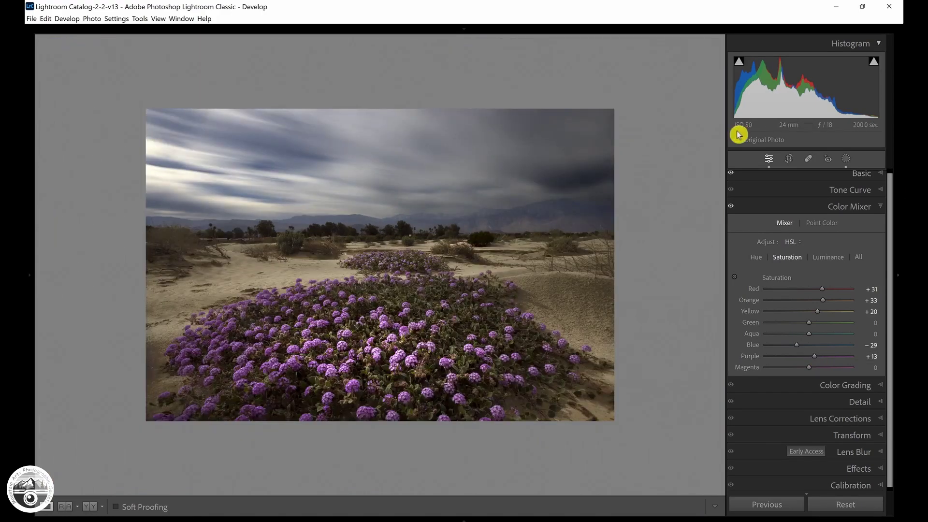
pyautogui.click(850, 160)
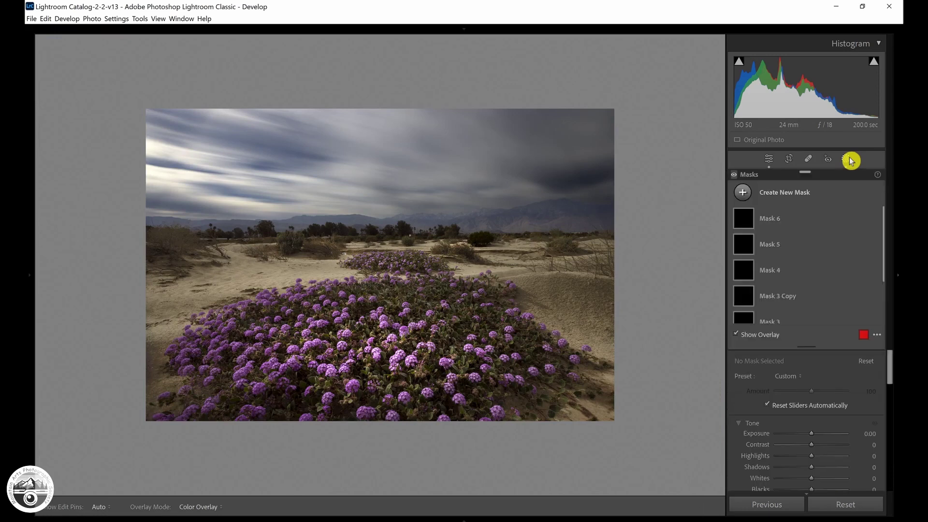
pyautogui.scroll(-3, 827, 259)
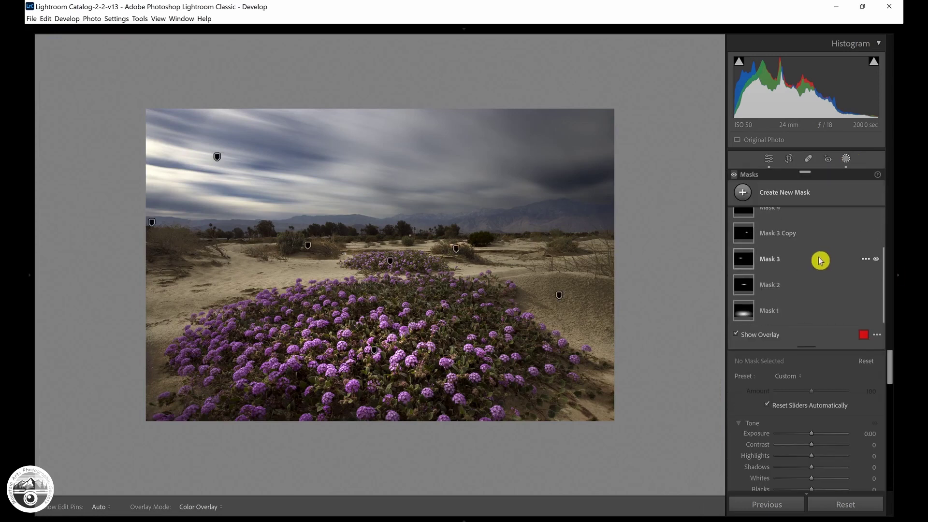
pyautogui.click(745, 319)
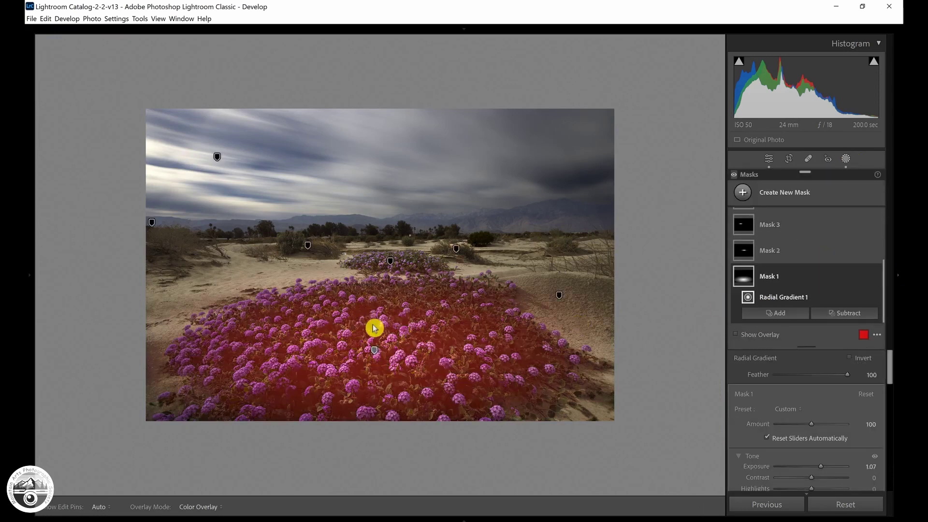
pyautogui.click(375, 350)
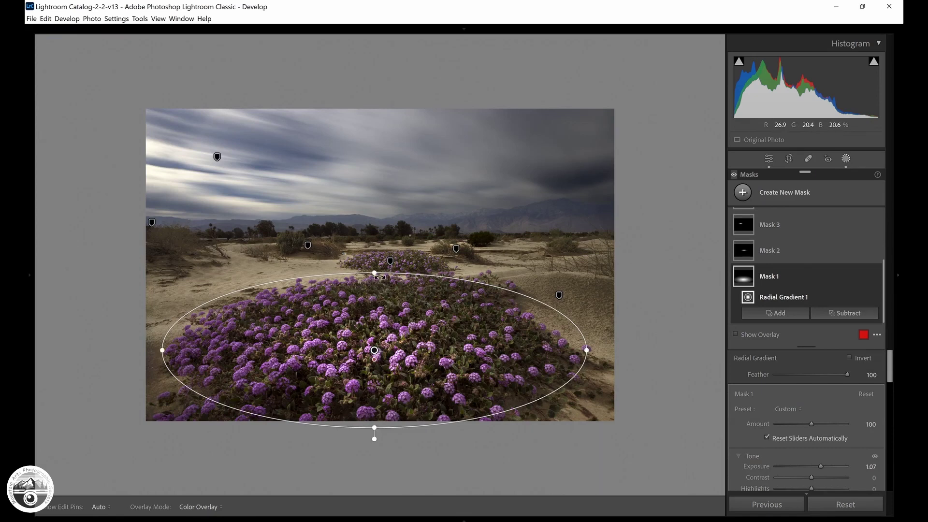
pyautogui.moveTo(374, 273); pyautogui.dragTo(374, 254)
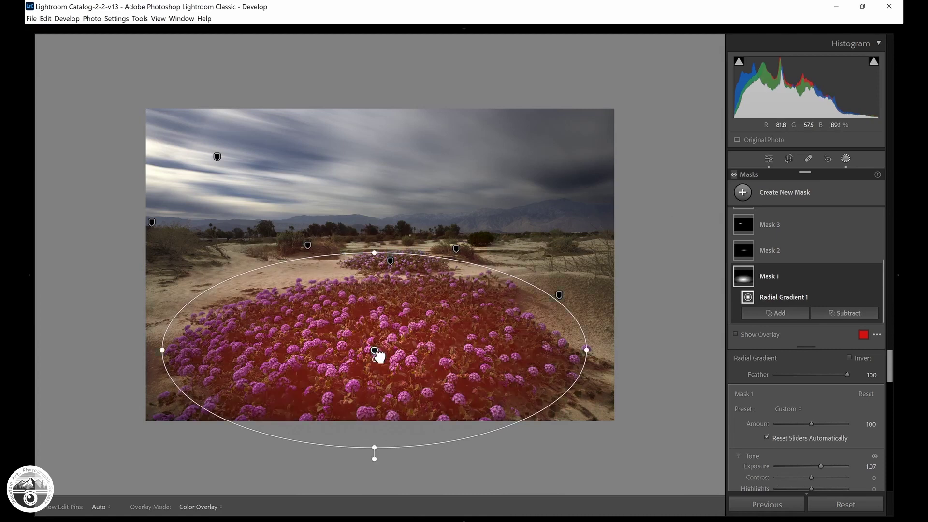
pyautogui.moveTo(379, 356); pyautogui.dragTo(386, 356)
pyautogui.click(846, 159)
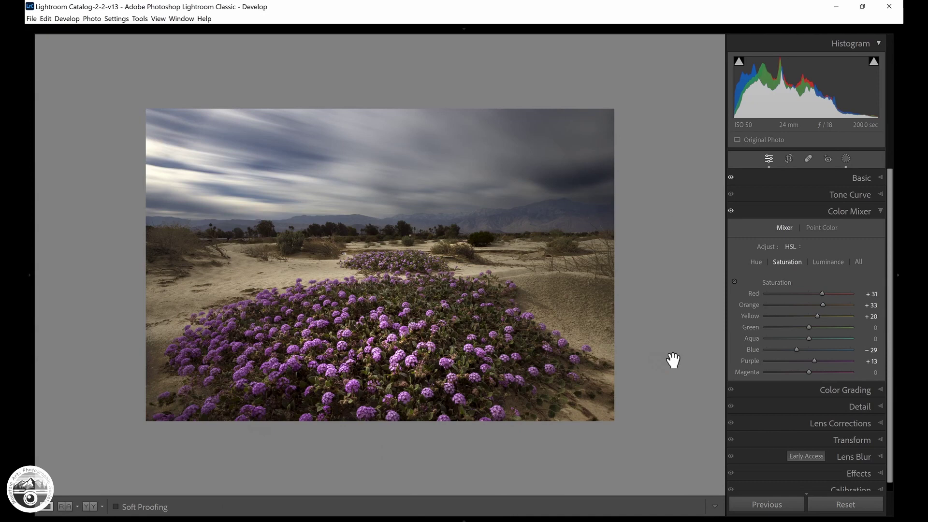
# - Check the finished color edit against the original by switching between the before and after views
pyautogui.press('\\')
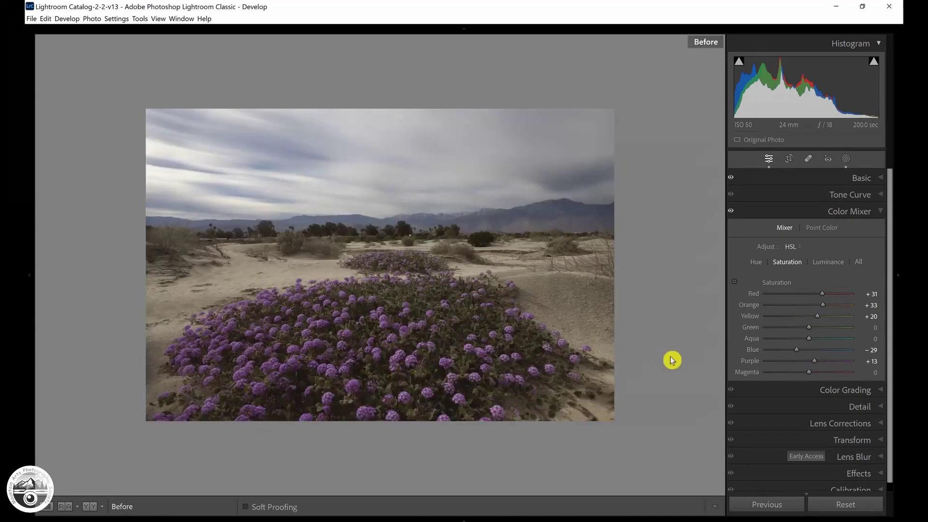
pyautogui.press('\\')
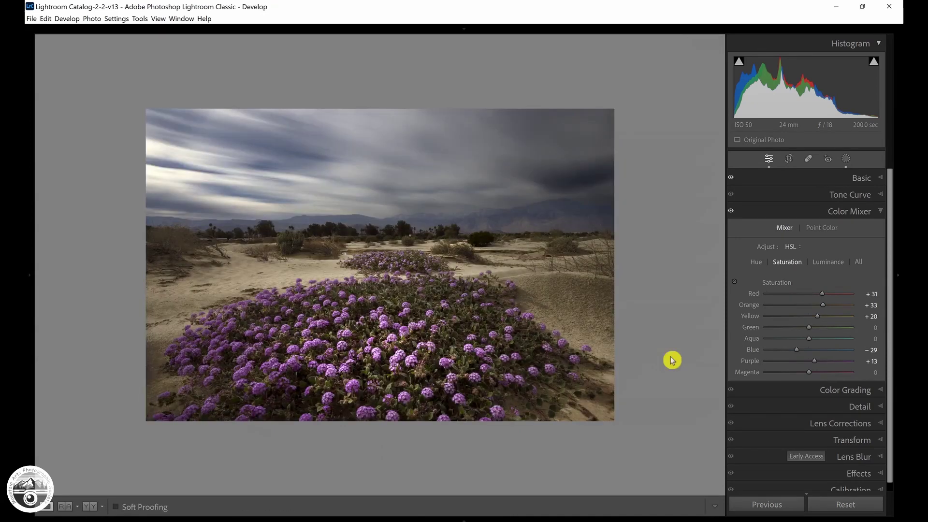
pyautogui.press('\\')
pyautogui.press('\\')
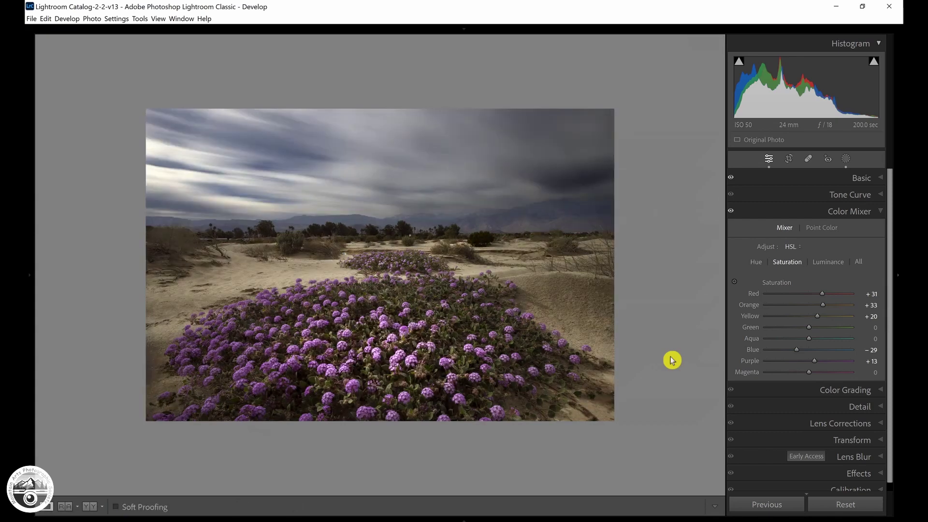